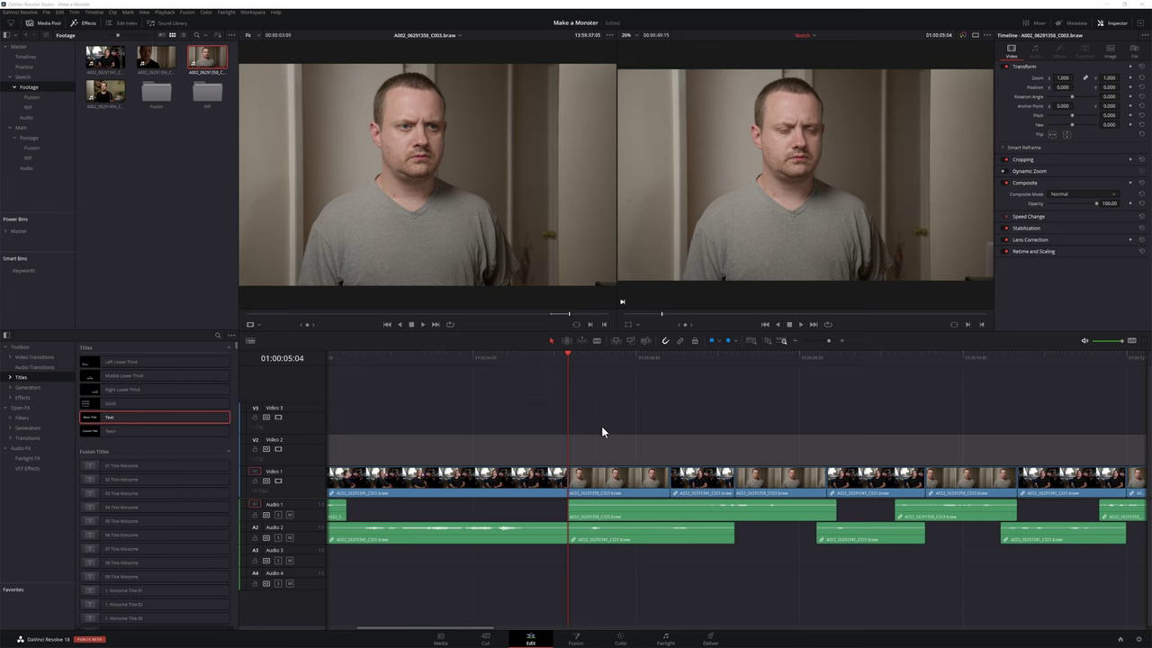
Step: Open the clip at the playhead in Fusion and feed MediaOut1 from a new Background node instead of MediaIn1
click(594, 486)
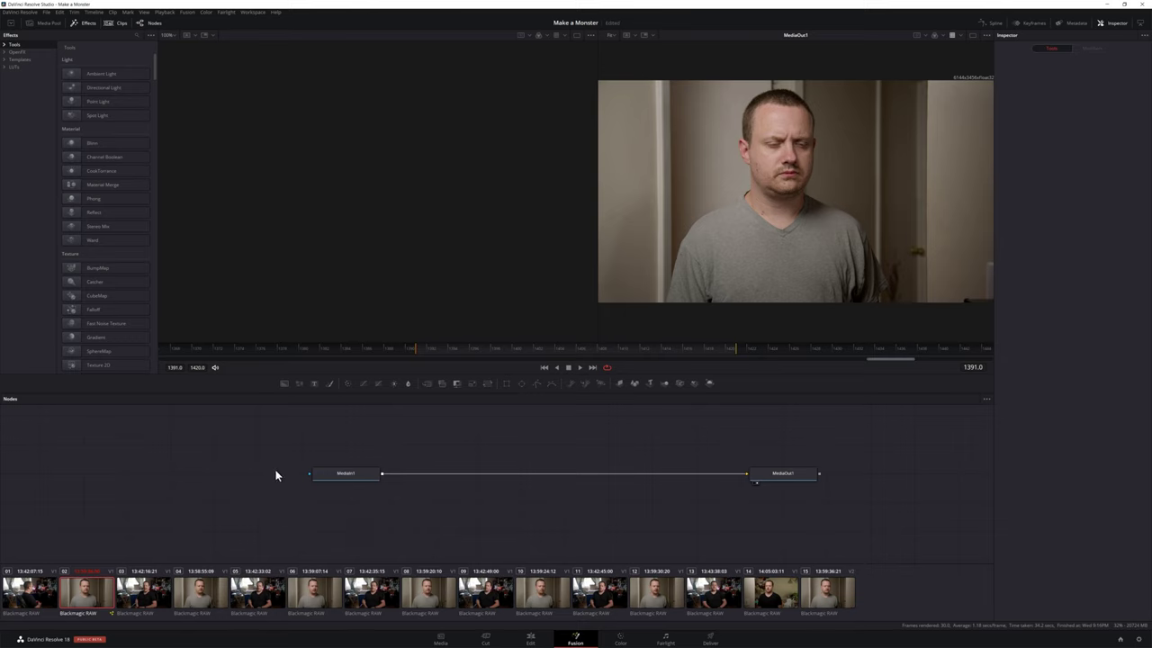
click(283, 383)
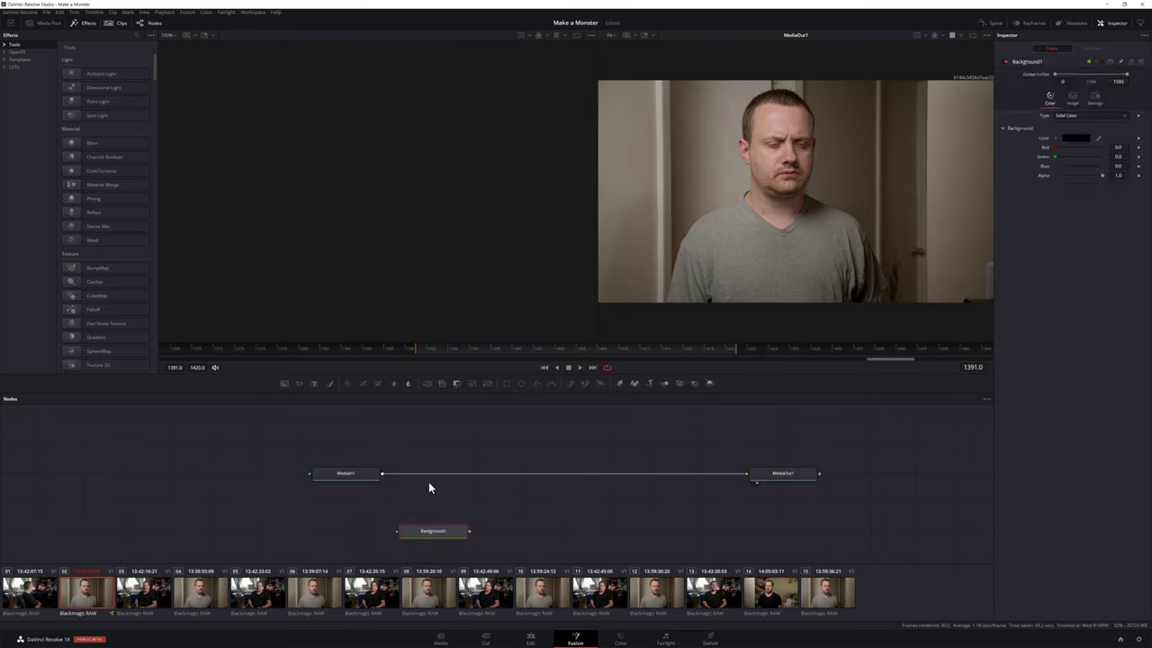
drag(717, 469, 721, 479)
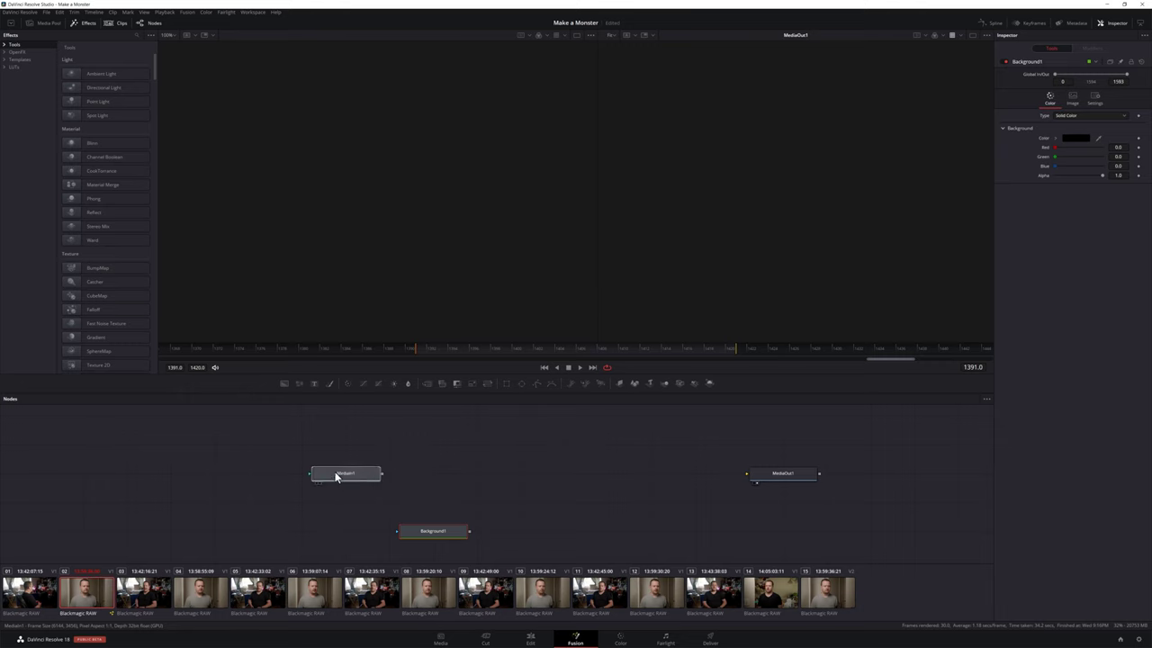
click(229, 476)
drag(427, 531, 772, 478)
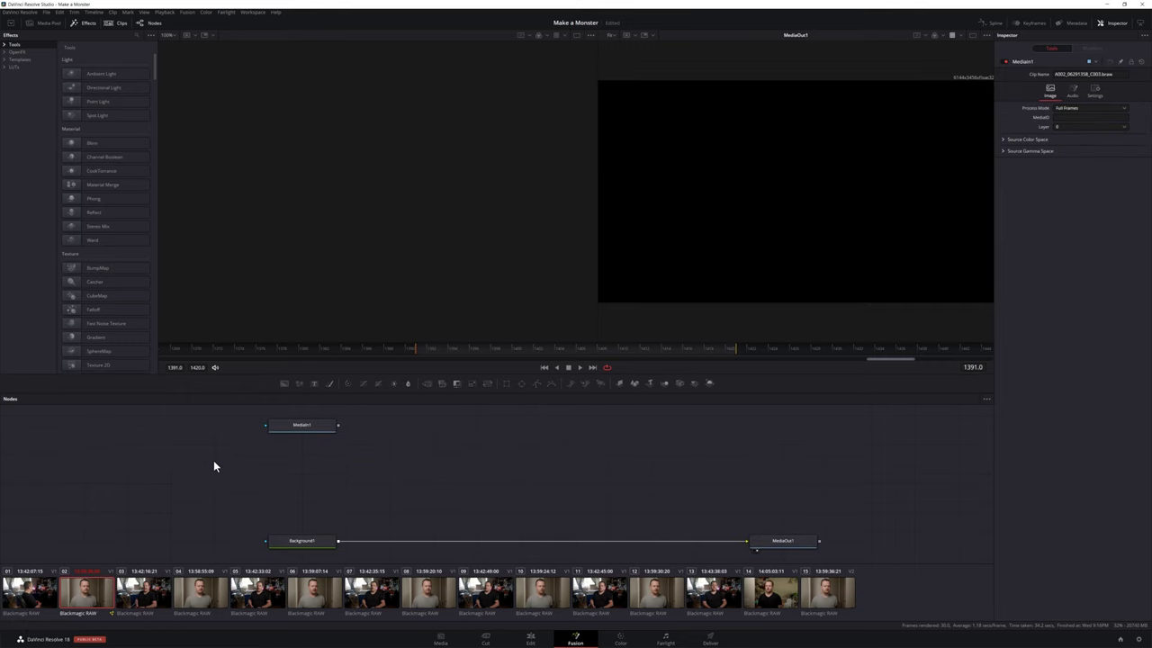
Step: Add a Color Corrector after MediaIn1, show it in the first viewer, and lower its saturation to about 0.289
click(304, 428)
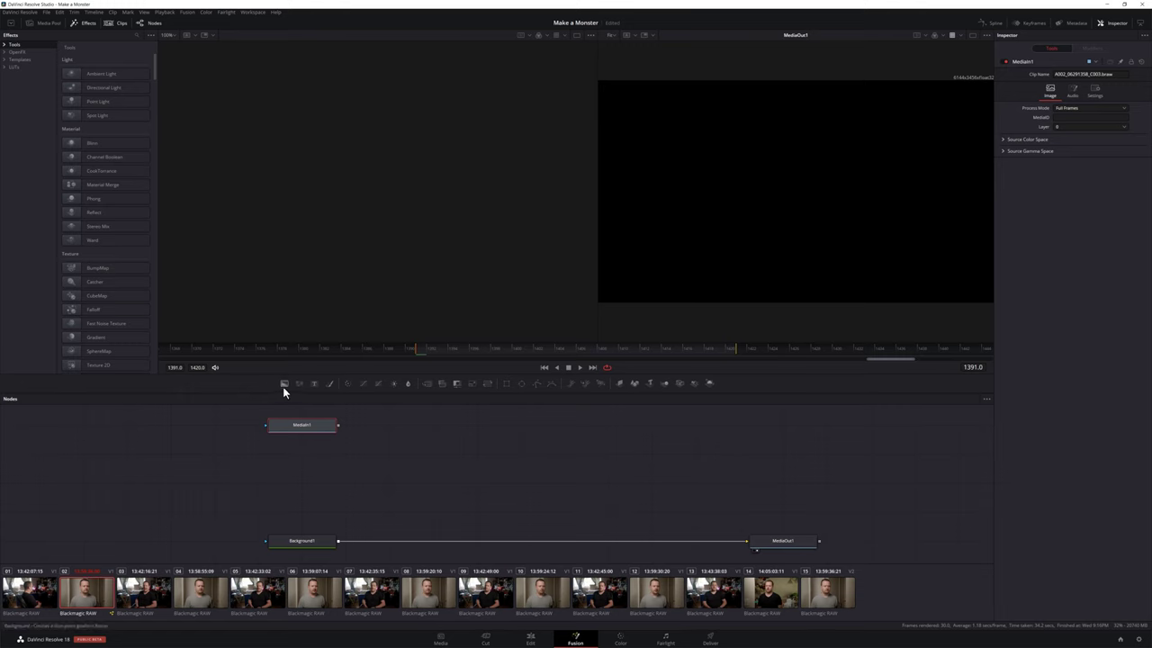
click(347, 384)
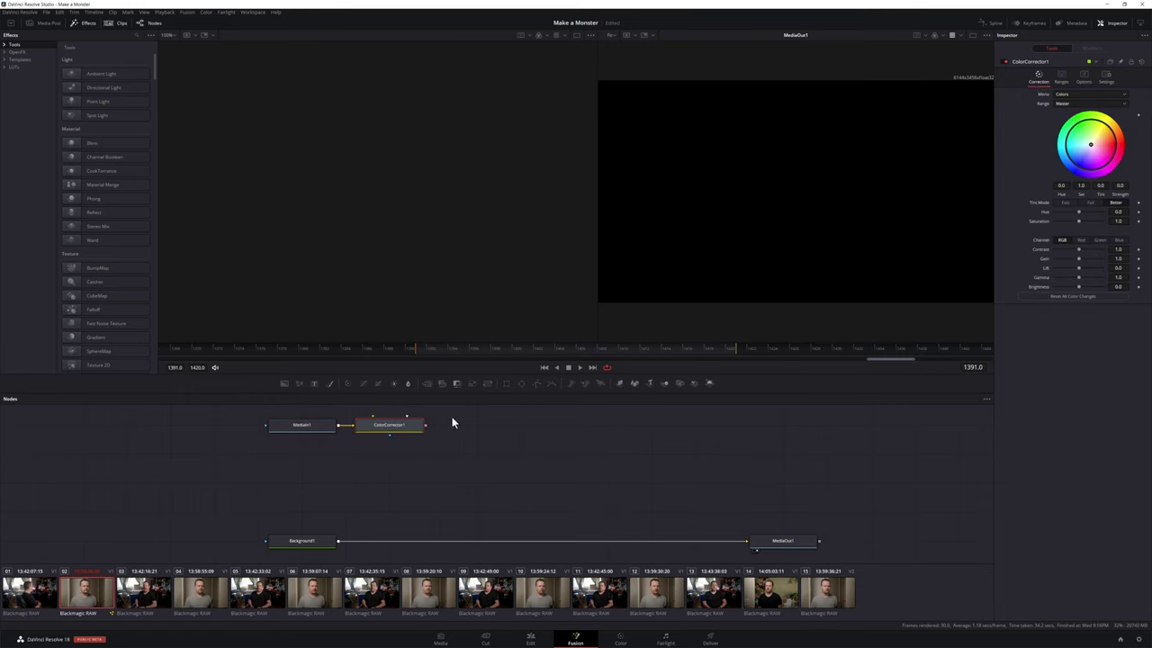
click(1083, 81)
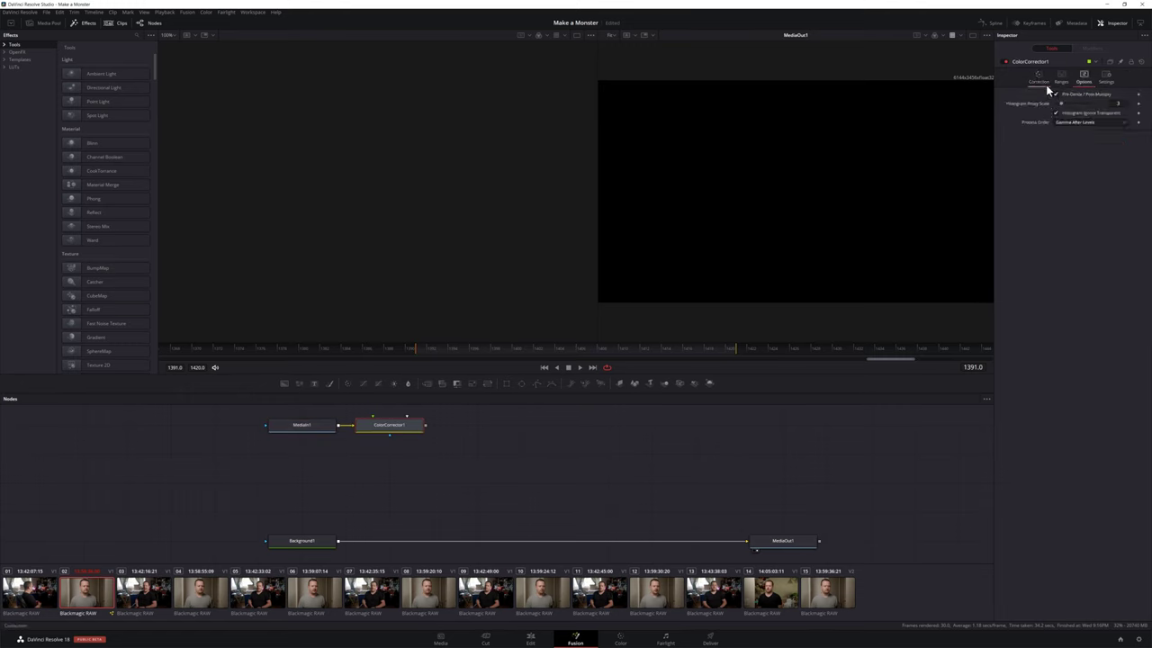
click(1040, 79)
key(1)
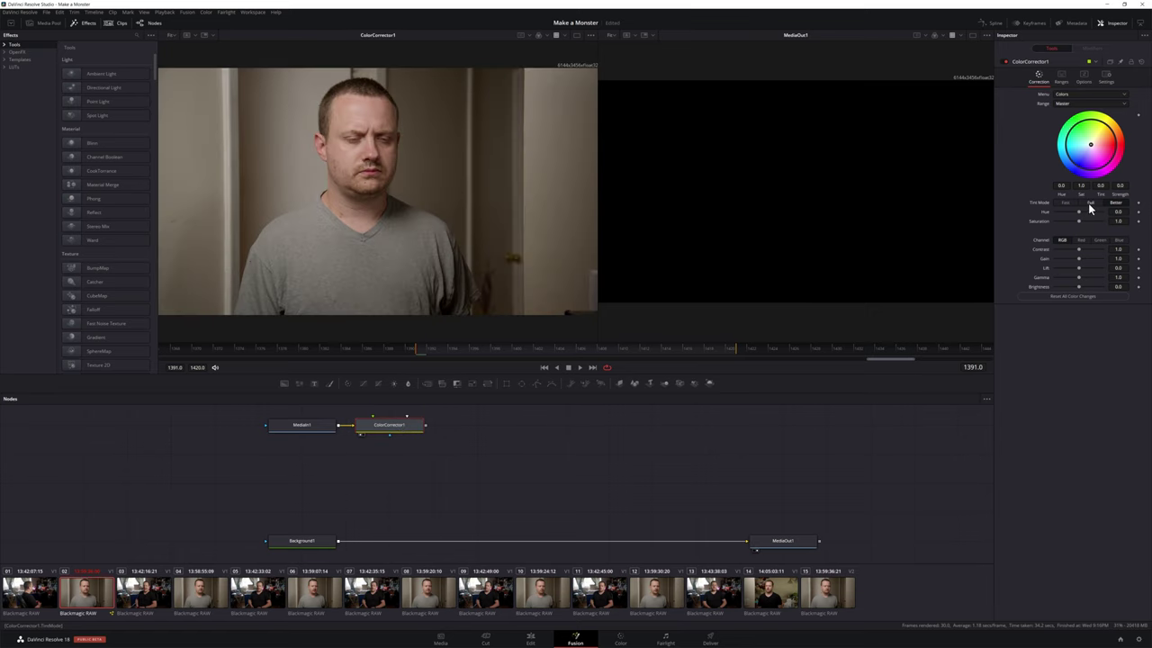
drag(1119, 221, 1115, 222)
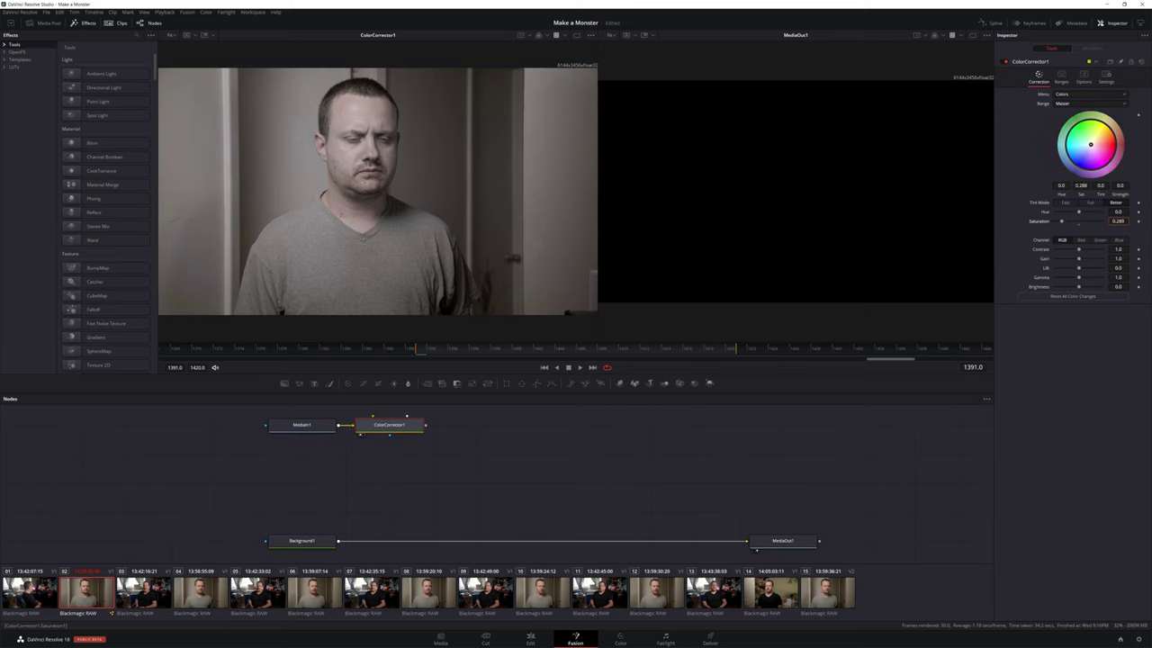
Step: Mask the Color Corrector with a B-Spline traced around the man's face and neck
click(552, 383)
click(334, 98)
click(345, 94)
click(360, 96)
click(374, 97)
click(384, 95)
click(392, 102)
click(396, 107)
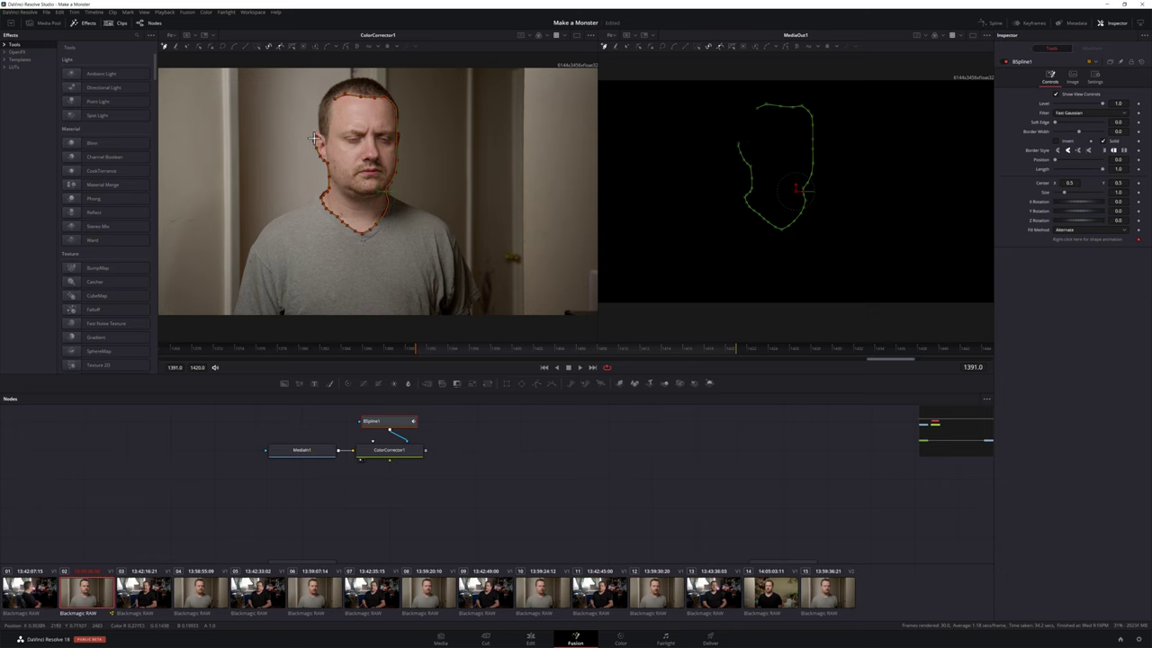
Step: Add a Planar Tracker after ColorCorrector1 using the Hybrid Point/Area tracker and Translation, Rotation, Scale motion type
click(389, 450)
key(shift+space)
text(planar)
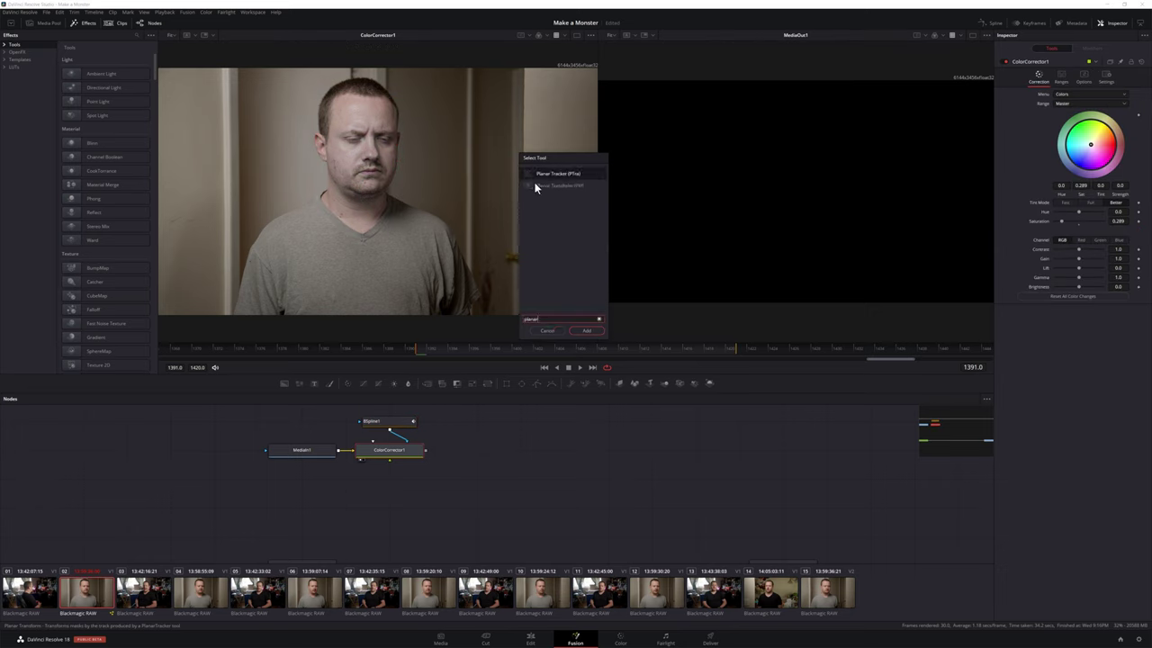
click(587, 331)
click(1068, 130)
click(1071, 156)
click(1063, 138)
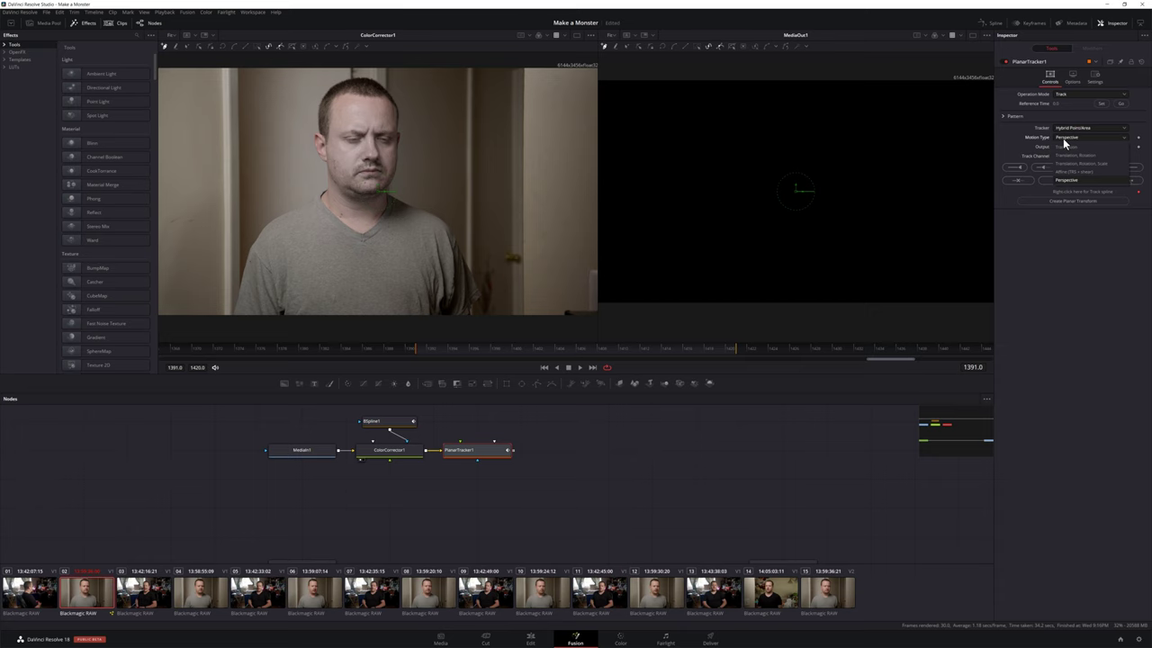
click(1074, 159)
Step: Outline the man's face and neck with a closed shape as the planar tracking pattern
click(340, 94)
click(390, 106)
click(393, 174)
click(364, 228)
click(324, 199)
click(330, 132)
click(340, 93)
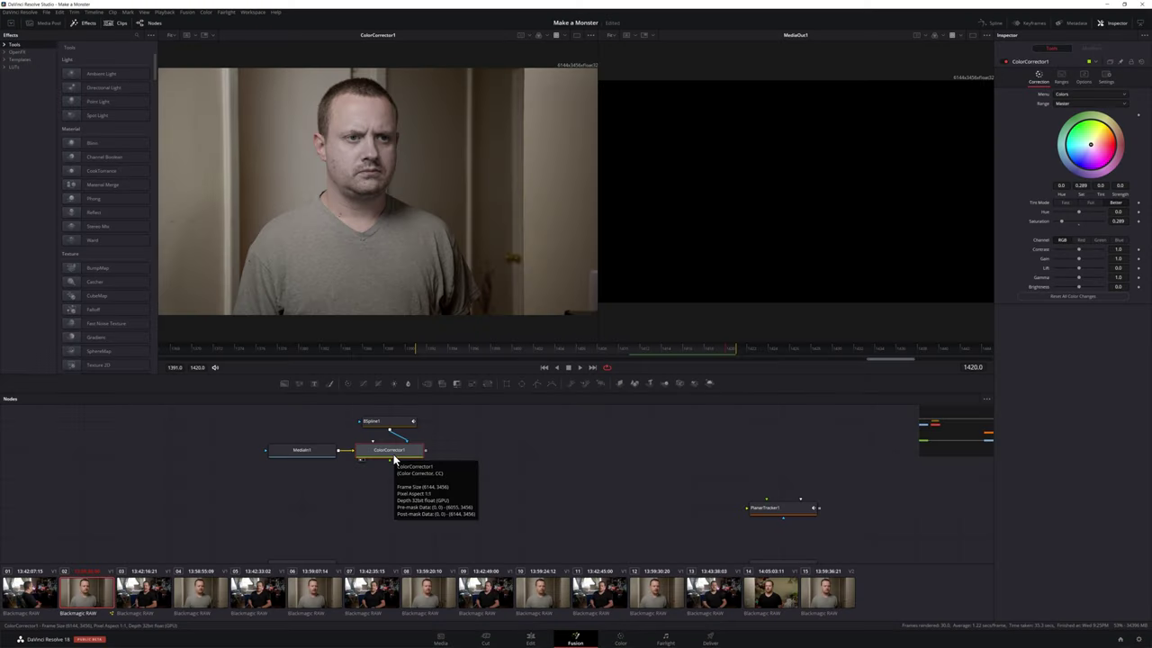
Step: Add a Time Stretcher node after ColorCorrector1
key(shift+space)
text(Planar Tracker)
text(time)
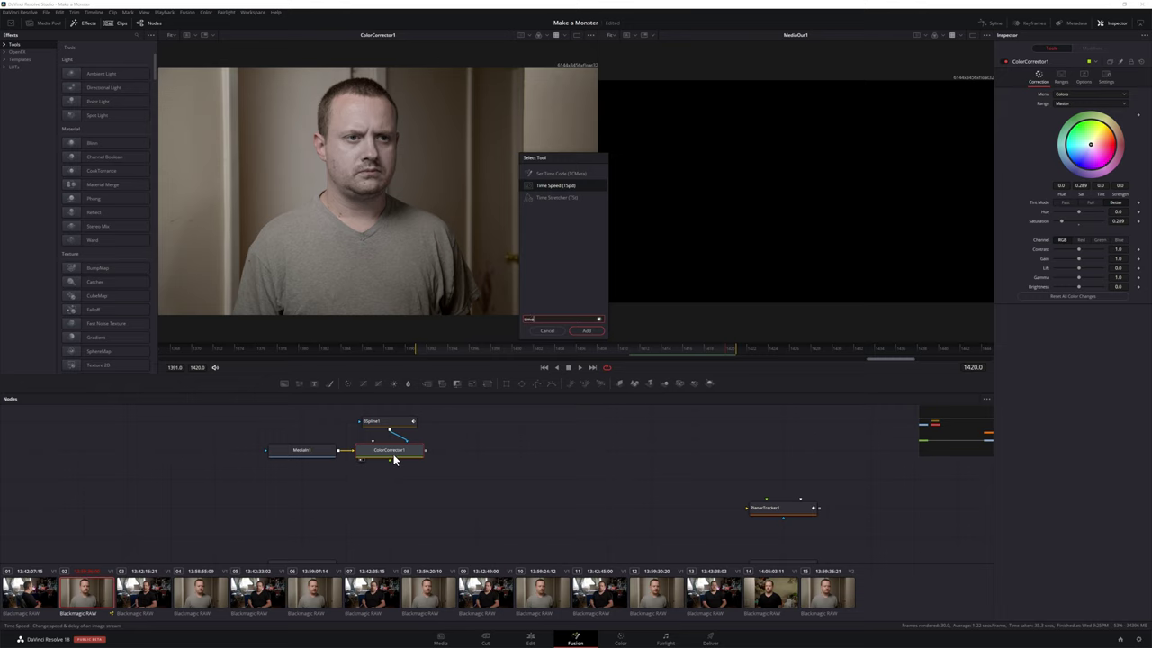
click(552, 197)
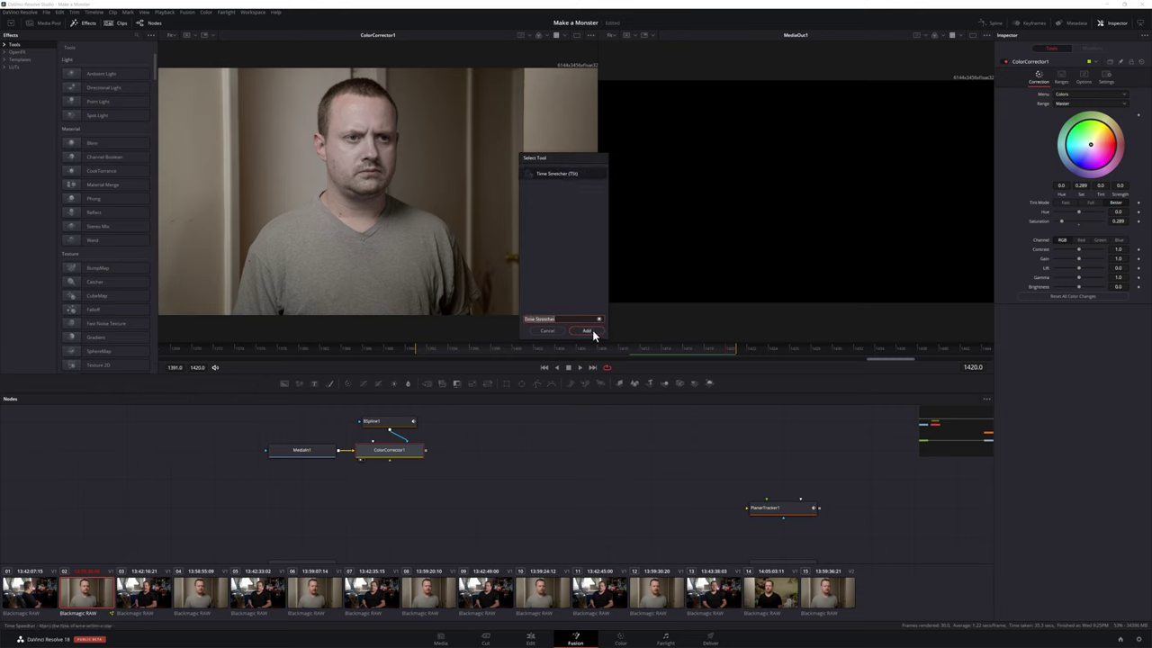
click(586, 331)
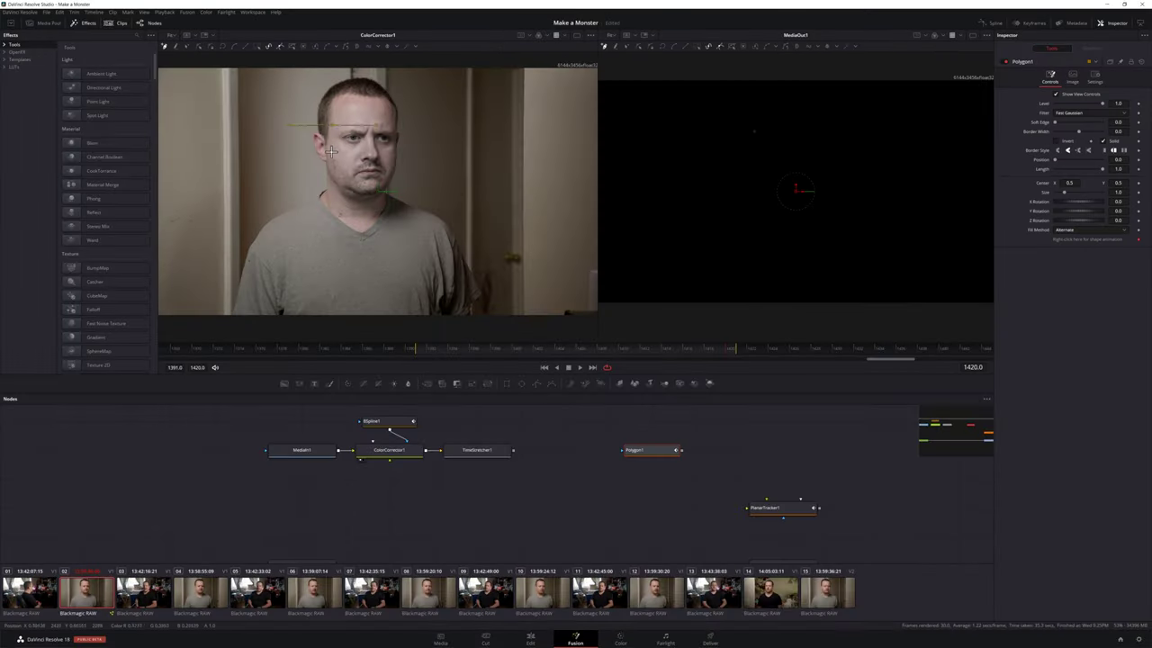
Step: Draw a closed polygon mask around the man's eyes and brow, and invert it
click(331, 151)
click(333, 123)
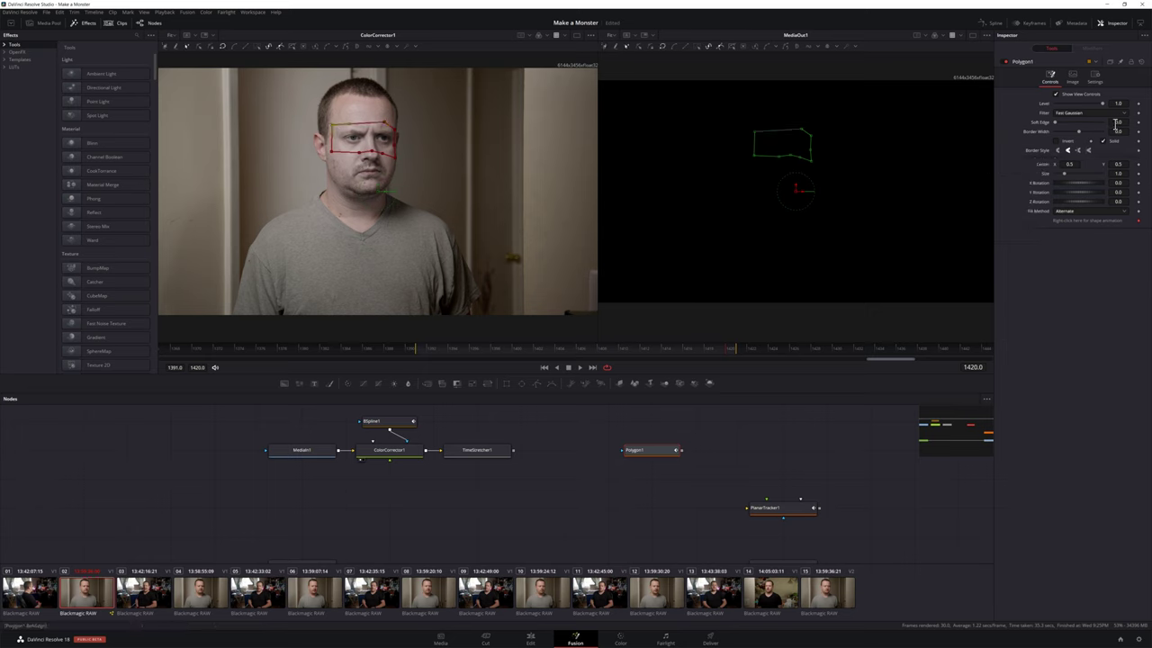
click(1055, 142)
click(587, 515)
Step: Add a Matte Control node after TimeStretcher1 and connect Polygon1 to it as its matte
click(492, 454)
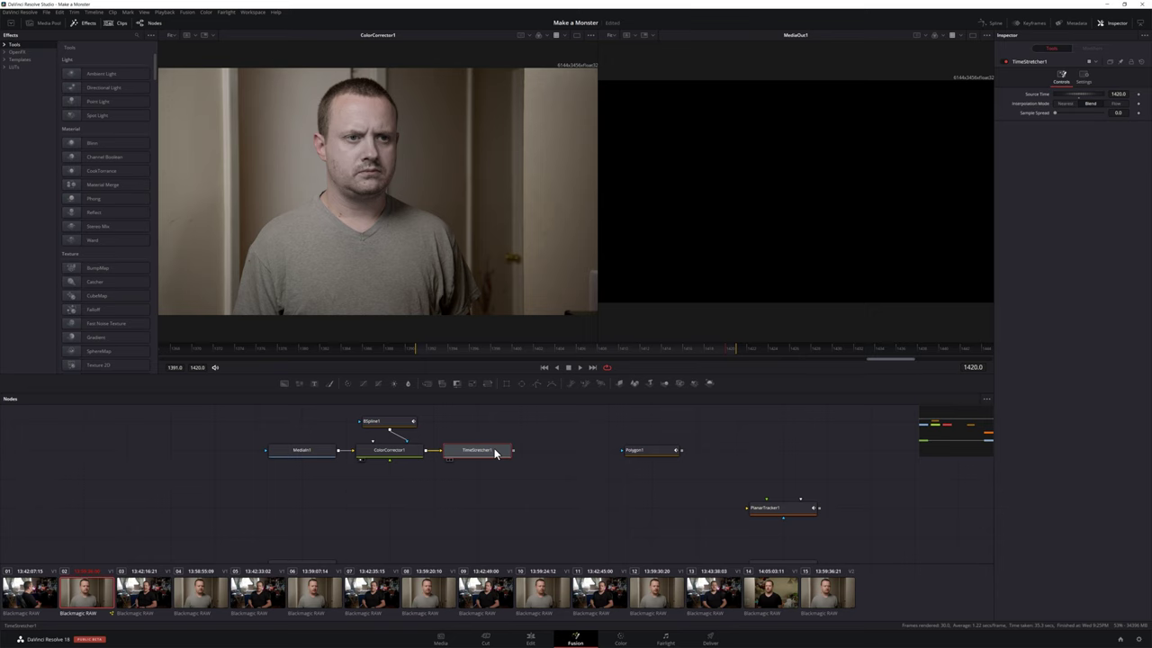
key(shift+space)
text(matte)
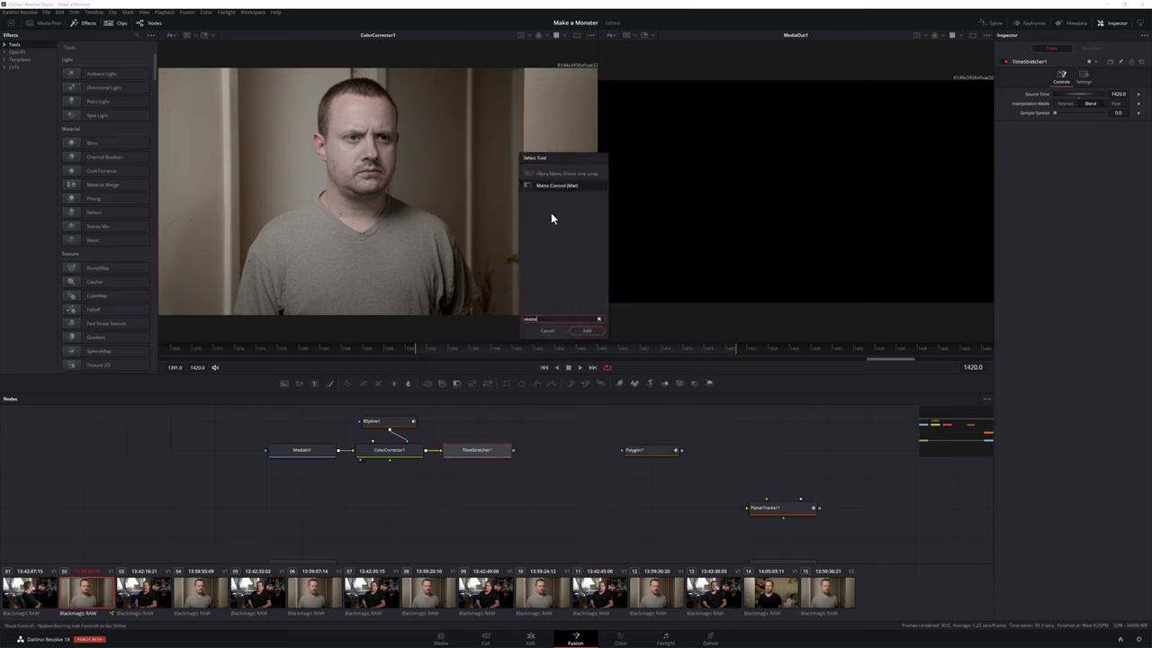
click(585, 331)
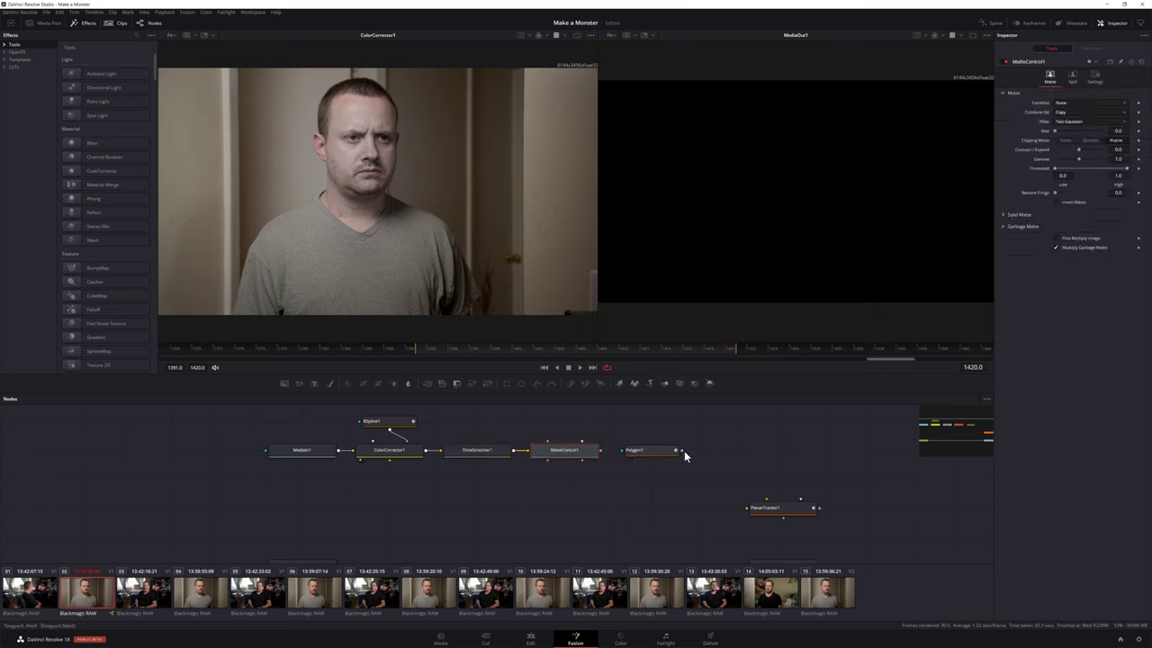
drag(675, 456, 581, 460)
Step: Create a Planar Transform from PlanarTracker1 and feed MatteControl1's output into it
click(781, 509)
click(1062, 201)
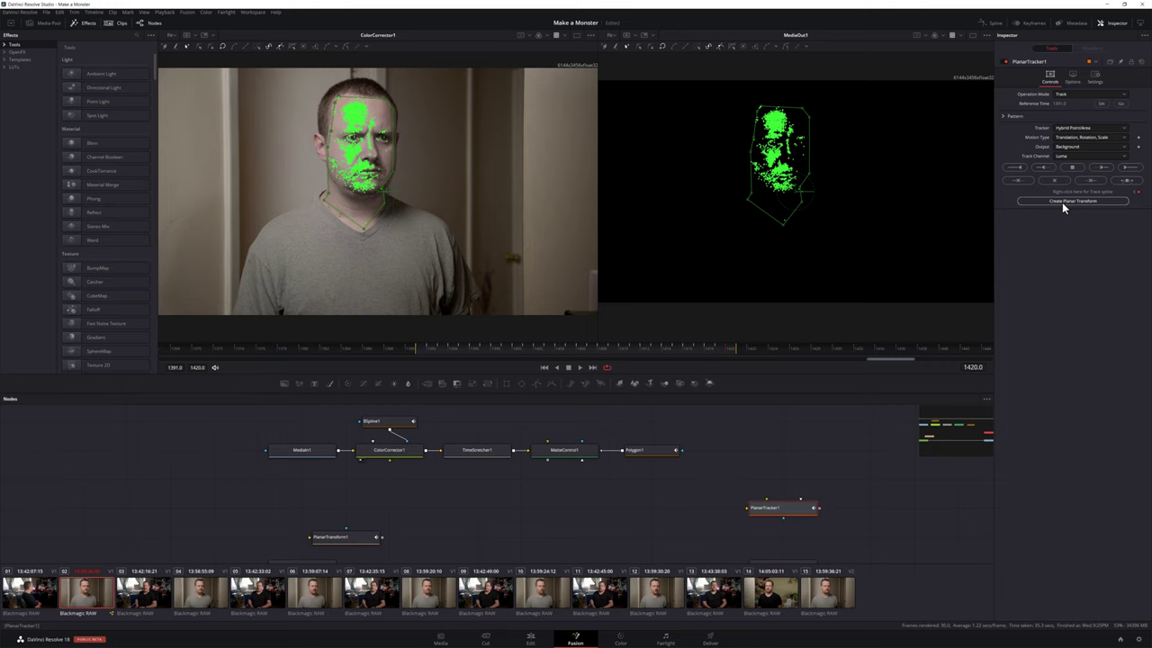
drag(328, 535, 540, 501)
drag(548, 461, 566, 500)
Step: Merge PlanarTransform1 over ColorCorrector1 and arrange the eye-patch nodes above the main branch
drag(297, 411, 392, 504)
drag(600, 479, 427, 508)
click(658, 496)
drag(693, 495, 586, 495)
scroll(586, 493, down, 1)
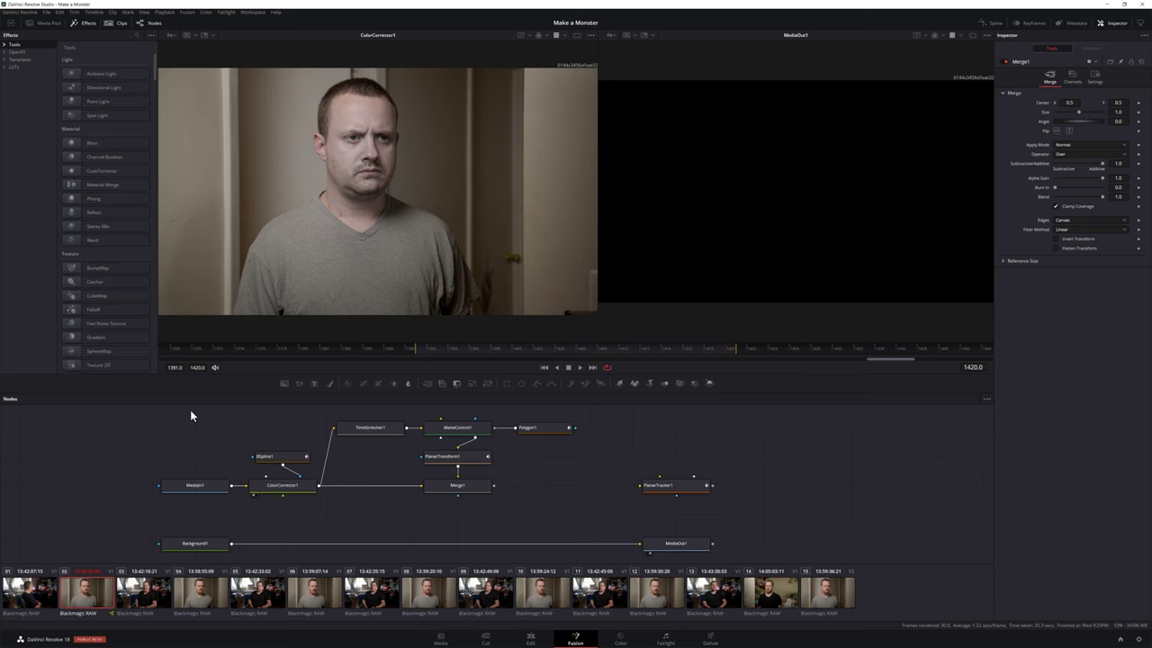
Step: Group the nodes from MediaIn1 through Merge1, rename the group FACE, and merge it over Background1
drag(190, 409, 555, 493)
key(ctrl+g)
key(F2)
text(FACE)
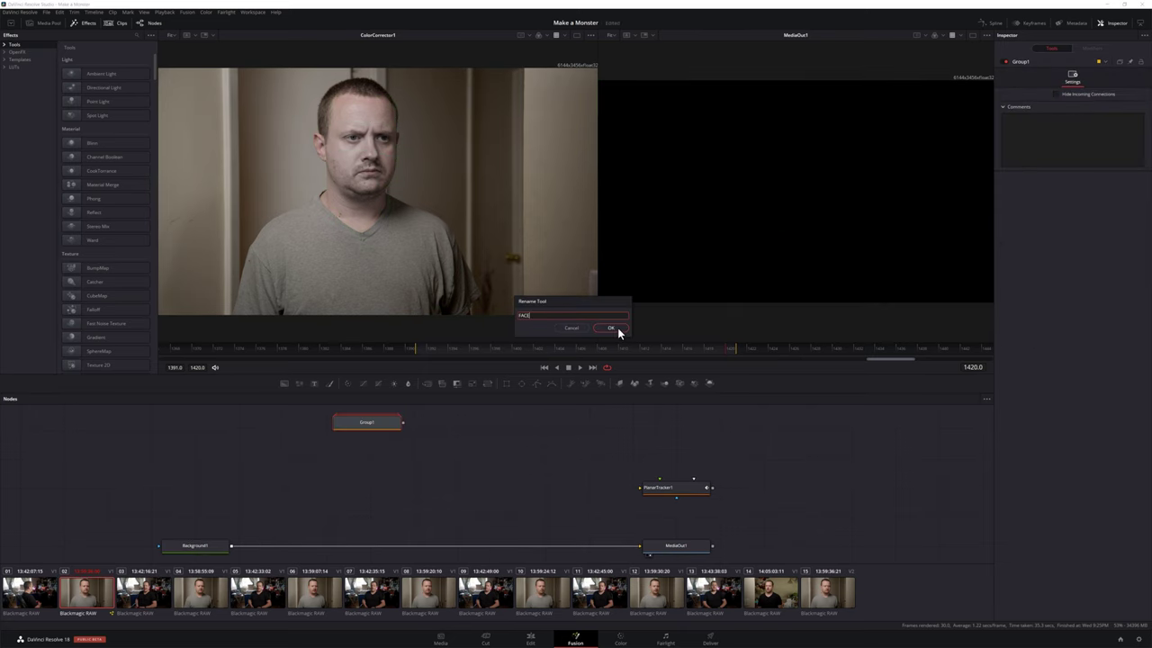
click(617, 328)
drag(402, 422, 370, 455)
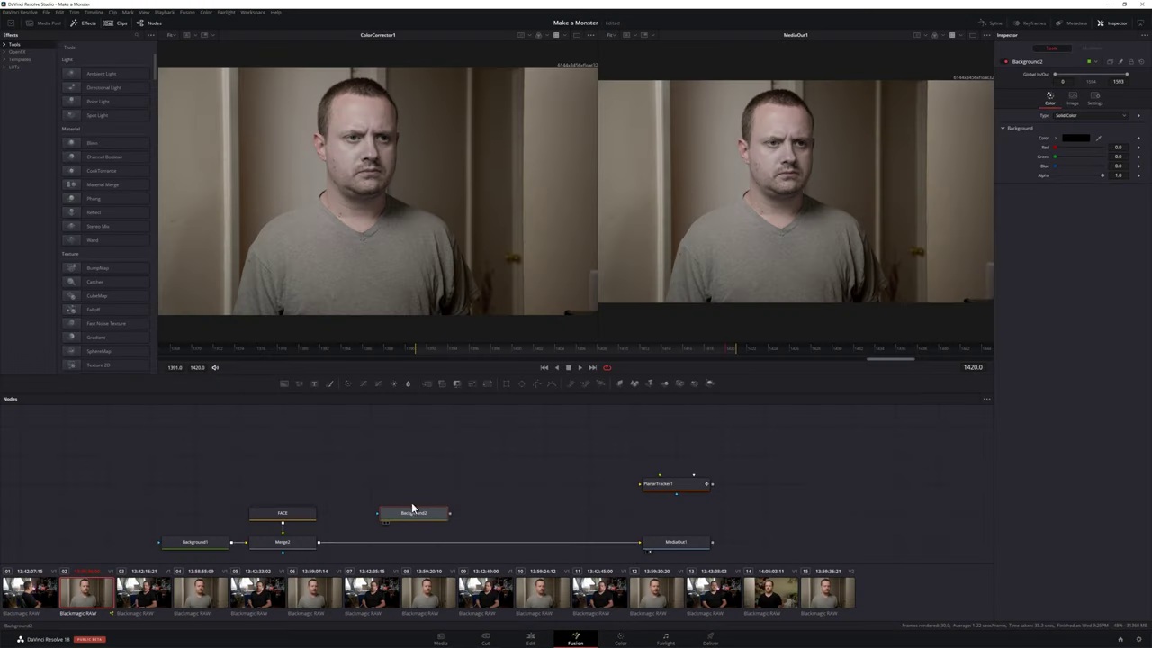
Step: Merge Background2 over the Merge2 output and mask it with a new Fractal Noise node
drag(449, 513, 369, 542)
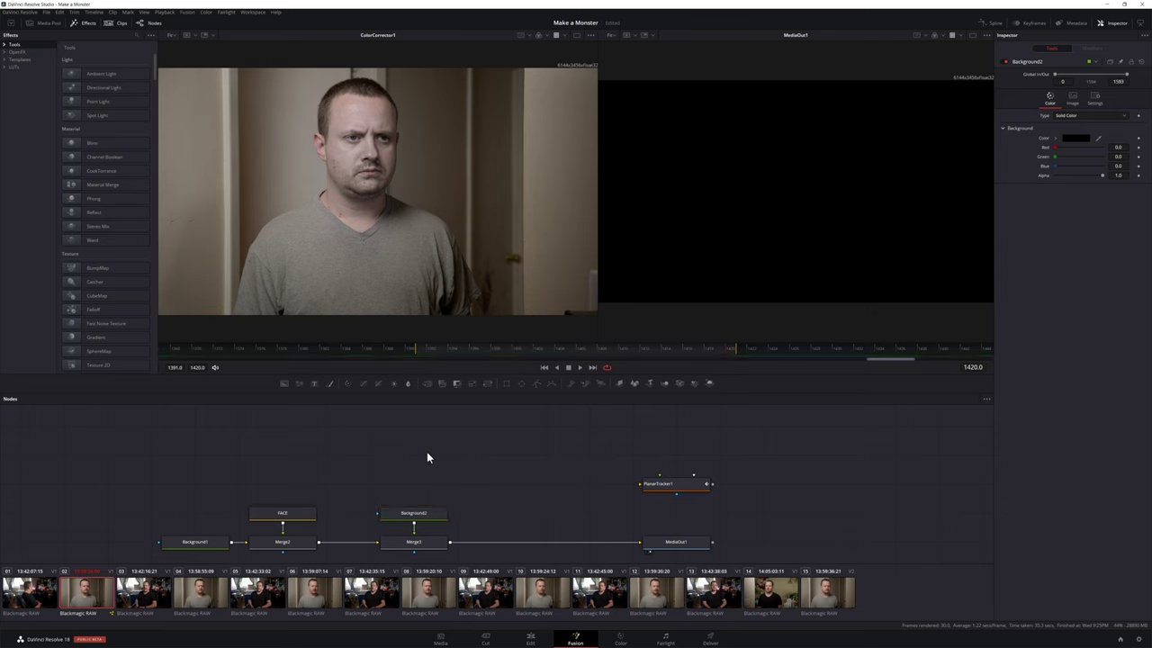
key(shift+space)
text(fractal)
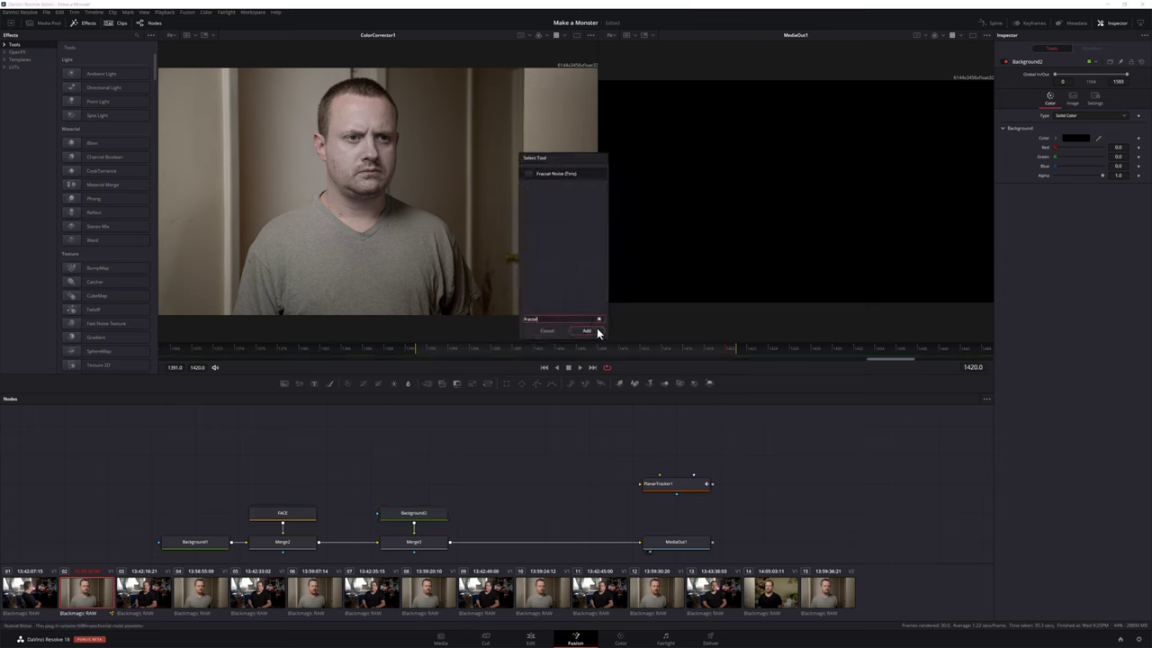
key(Return)
drag(451, 455, 414, 511)
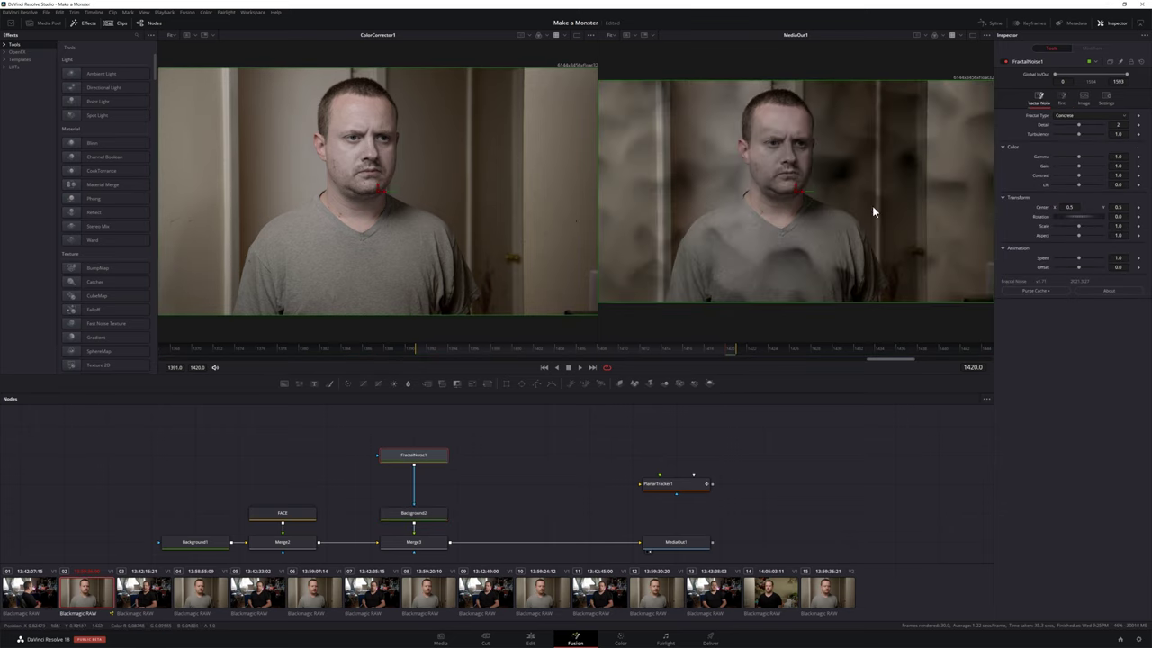
Step: Set the fractal noise to Plasma with detail 12, gain 0.7 and contrast 2.0, and adjust its scale
click(1065, 115)
click(1071, 190)
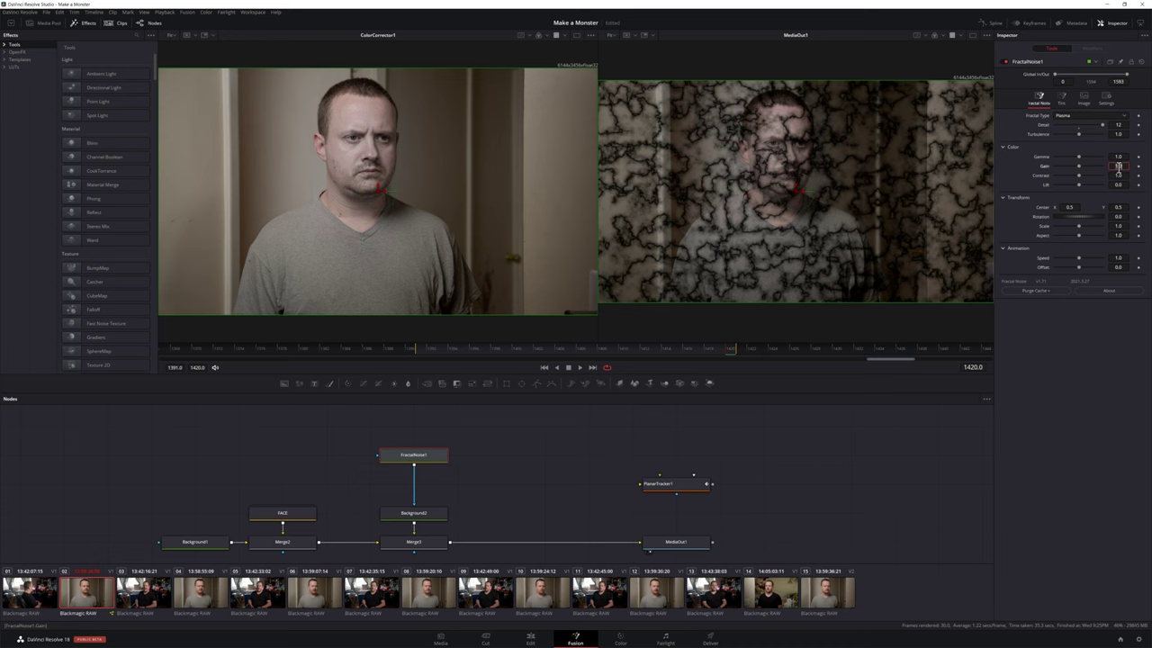
text(0.7)
key(Return)
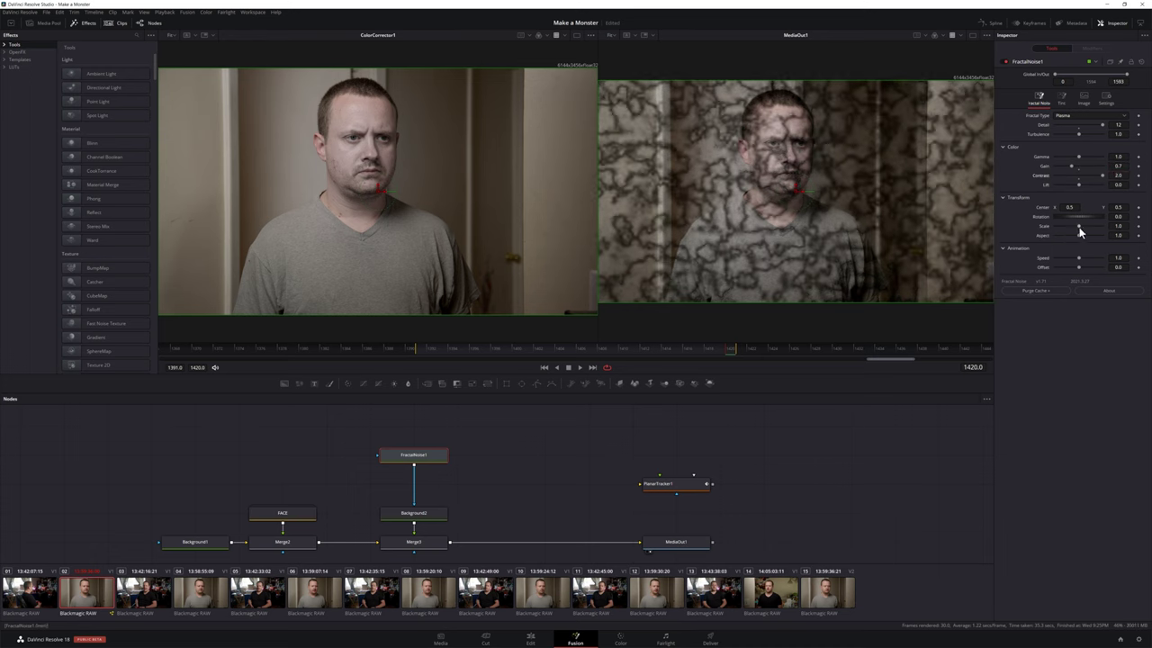
drag(1080, 227, 1085, 227)
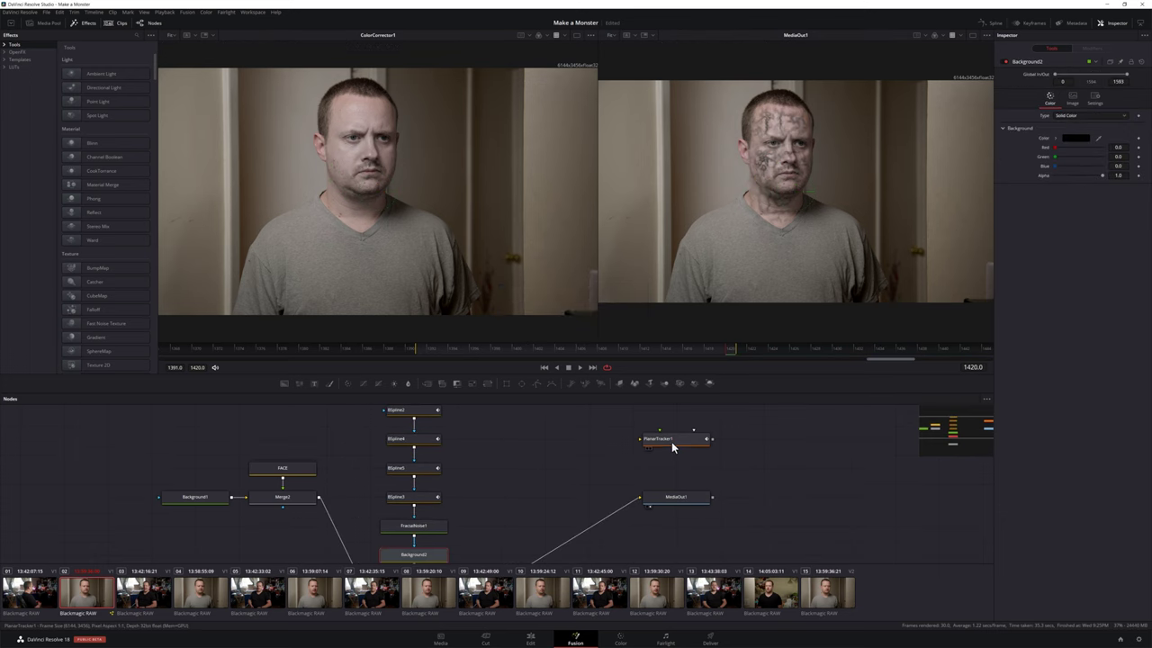
Step: Create a second Planar Transform from PlanarTracker1 and insert it between Background2 and Merge3
click(671, 439)
click(1072, 200)
scroll(492, 441, down, 1)
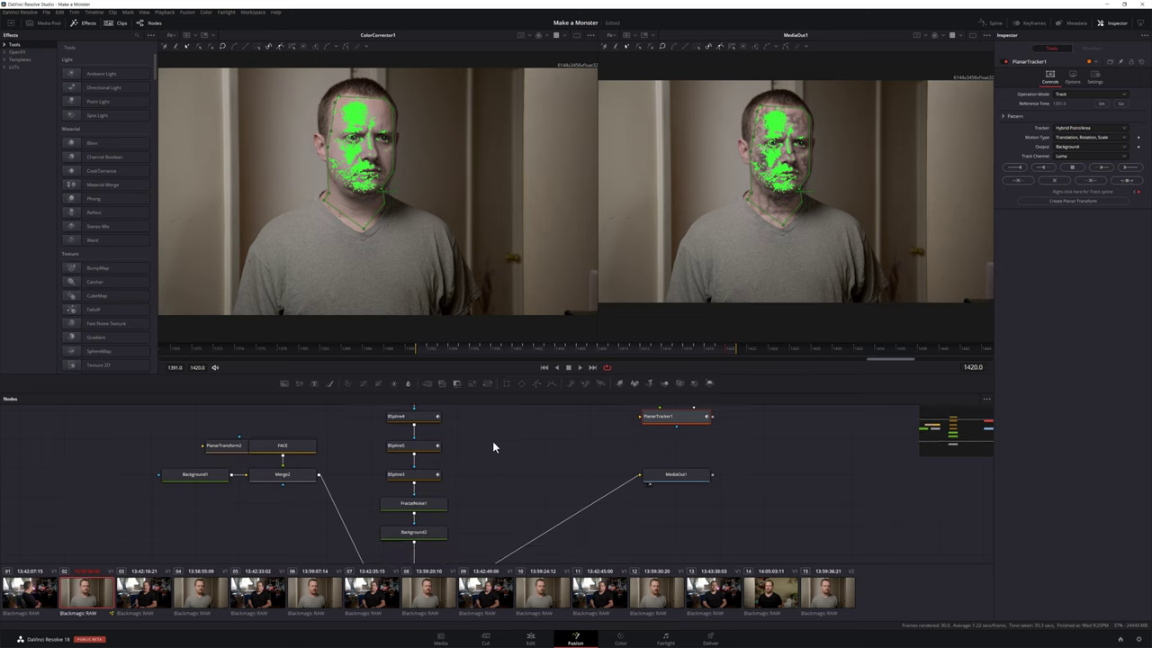
drag(235, 448, 512, 530)
scroll(517, 481, down, 3)
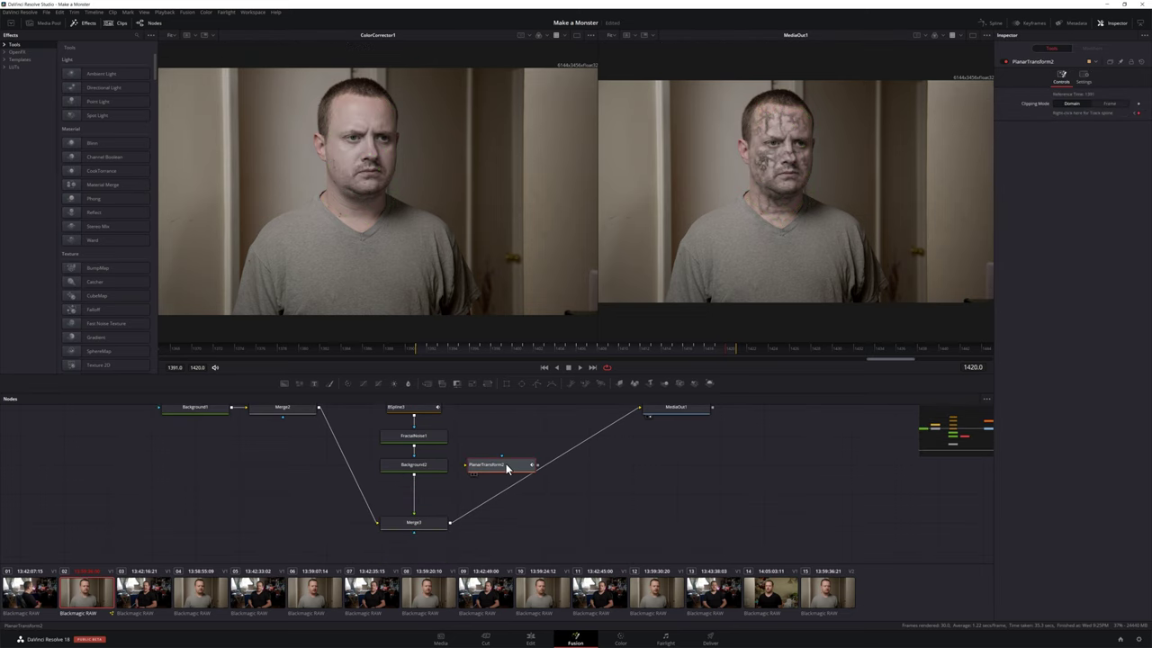
drag(506, 463, 433, 495)
Step: Group the nodes from the B-Spline masks through PlanarTransform2 and rename the group Veins
scroll(501, 462, up, 5)
scroll(402, 431, down, 3)
drag(402, 434, 406, 536)
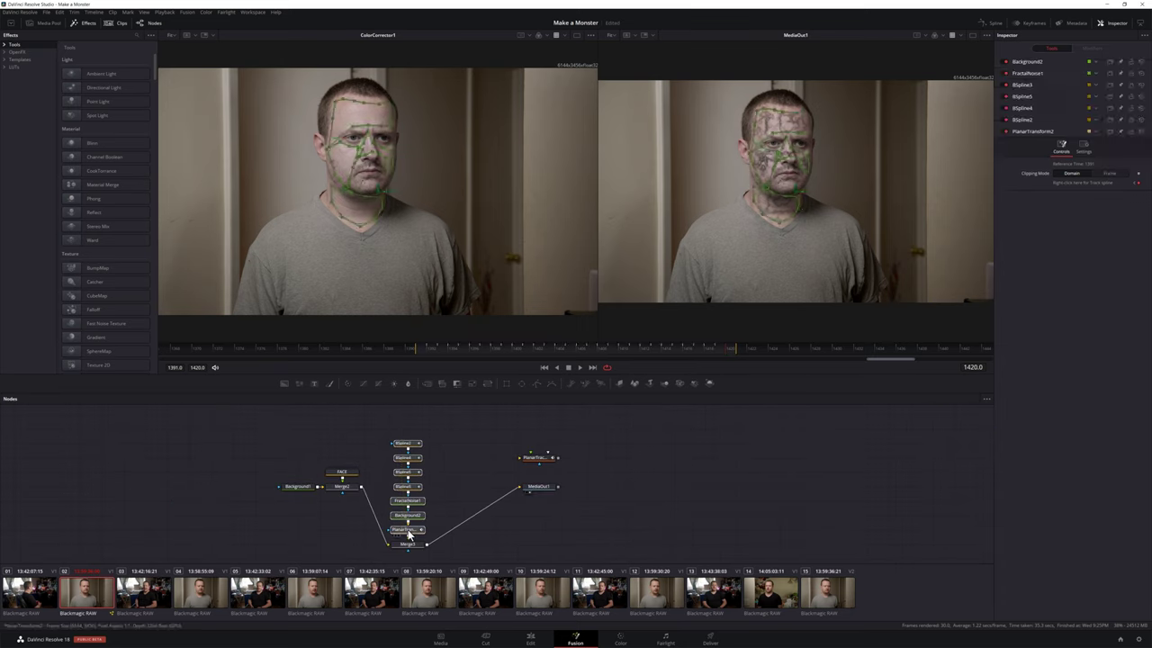
key(ctrl+g)
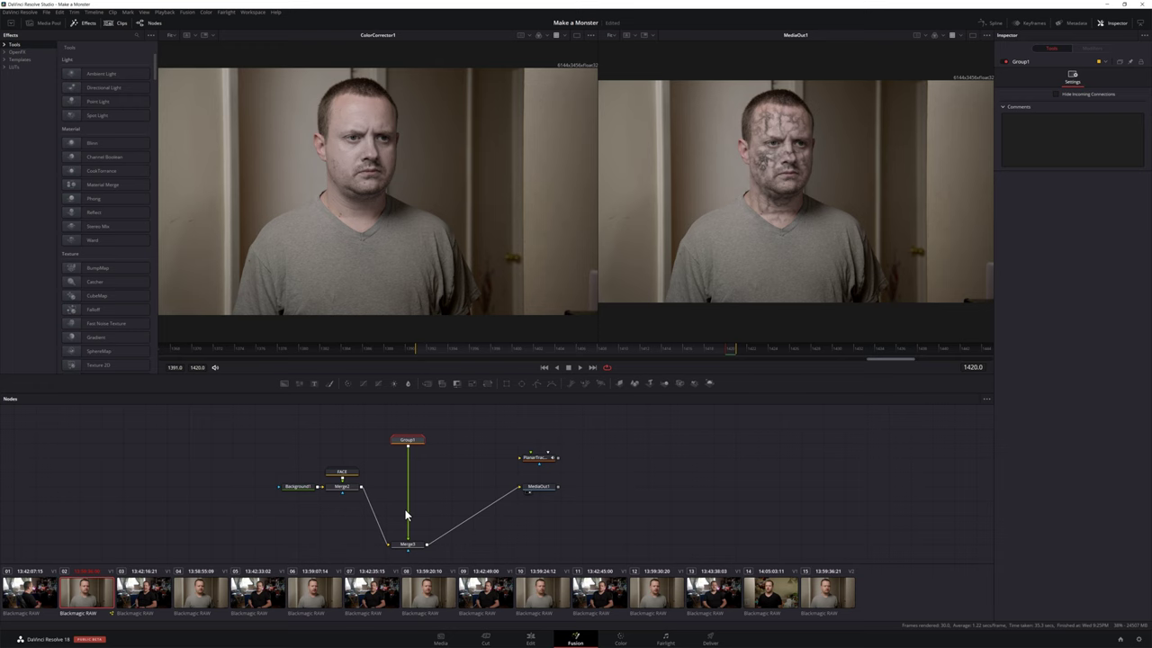
key(F2)
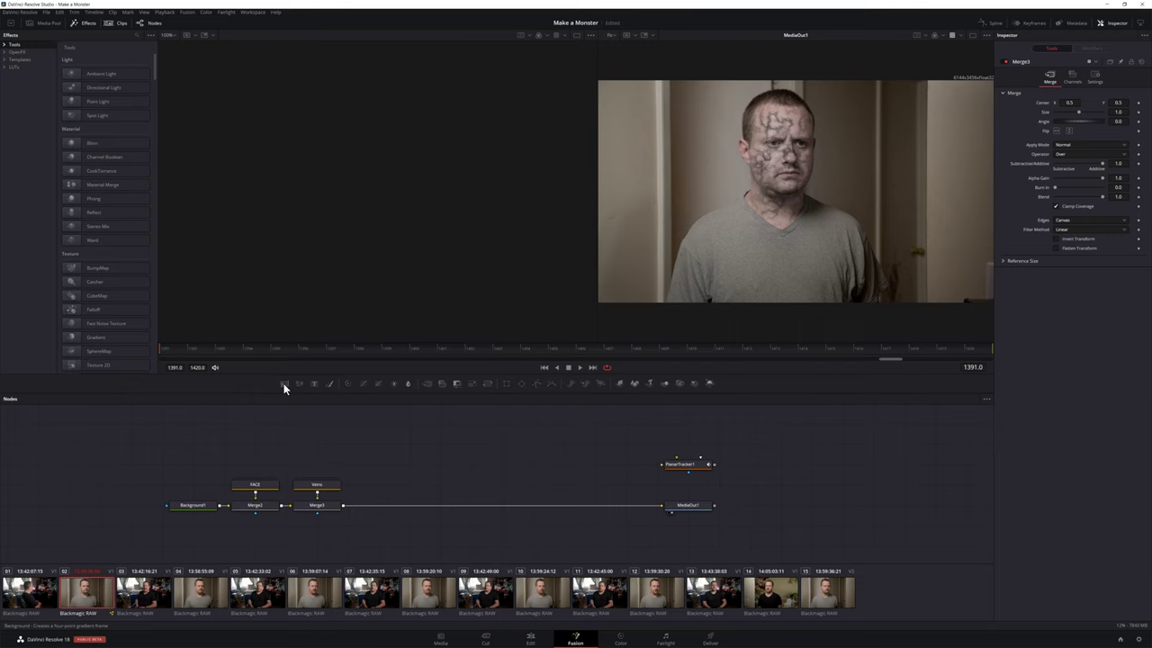
Step: Add two new Background nodes merged together and place them above the main node line, separate from it
click(284, 385)
click(284, 385)
drag(467, 505, 467, 464)
click(436, 457)
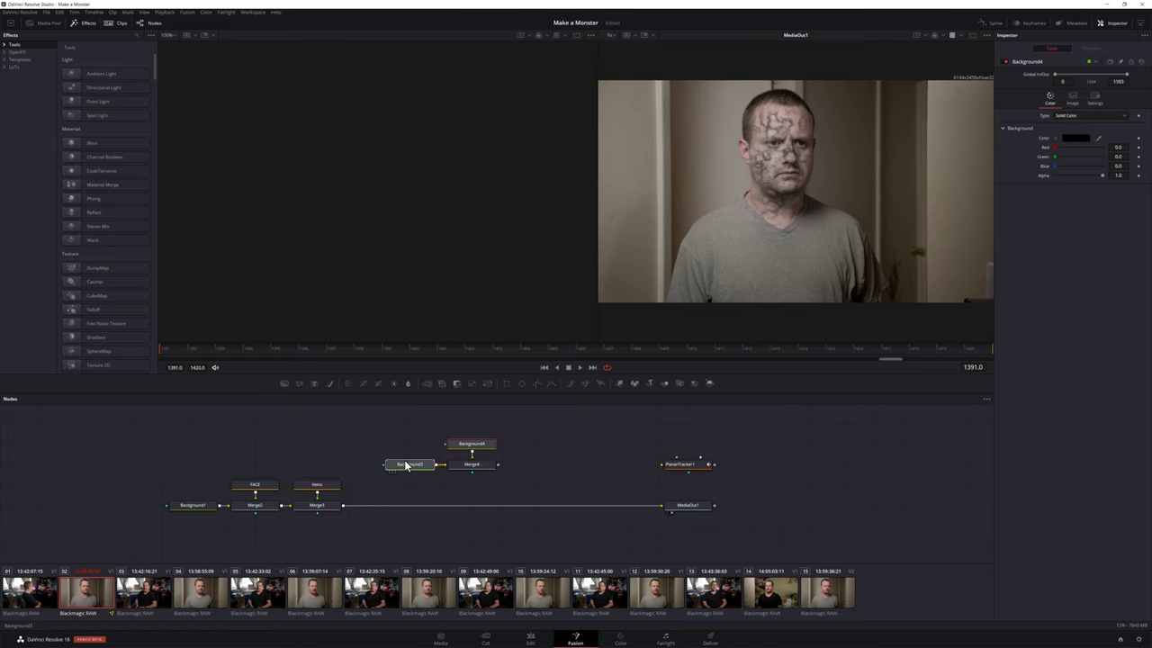
Step: Show Merge4 in the empty viewer and sample Background4's color from the white highlight in the man's eye
click(395, 464)
click(482, 446)
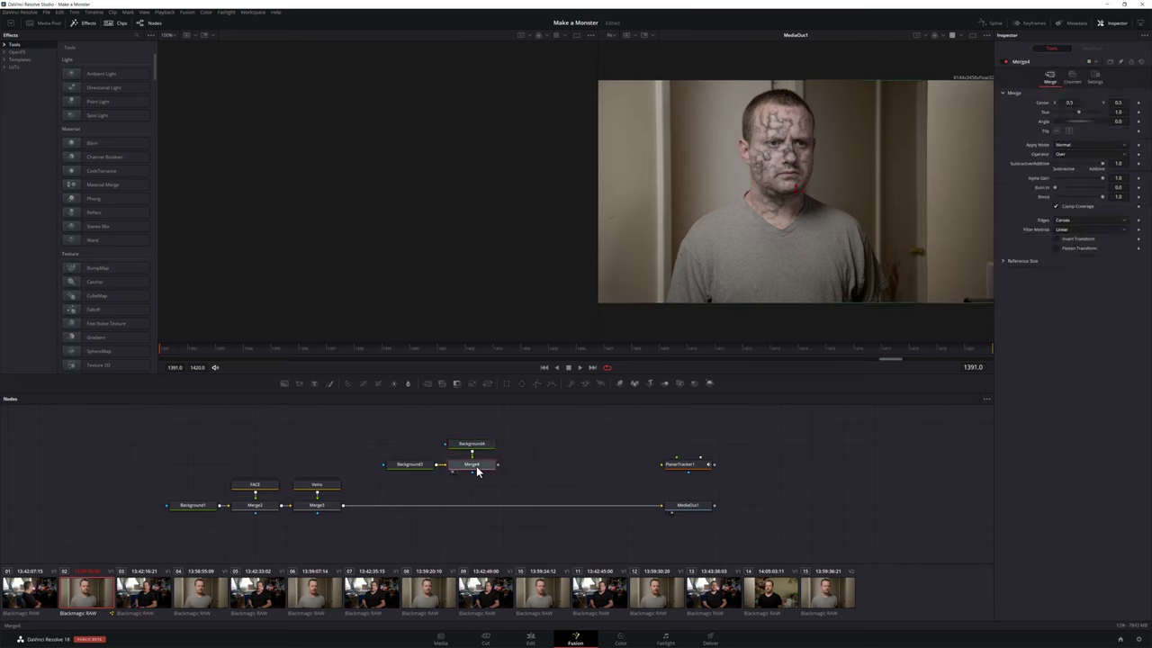
key(1)
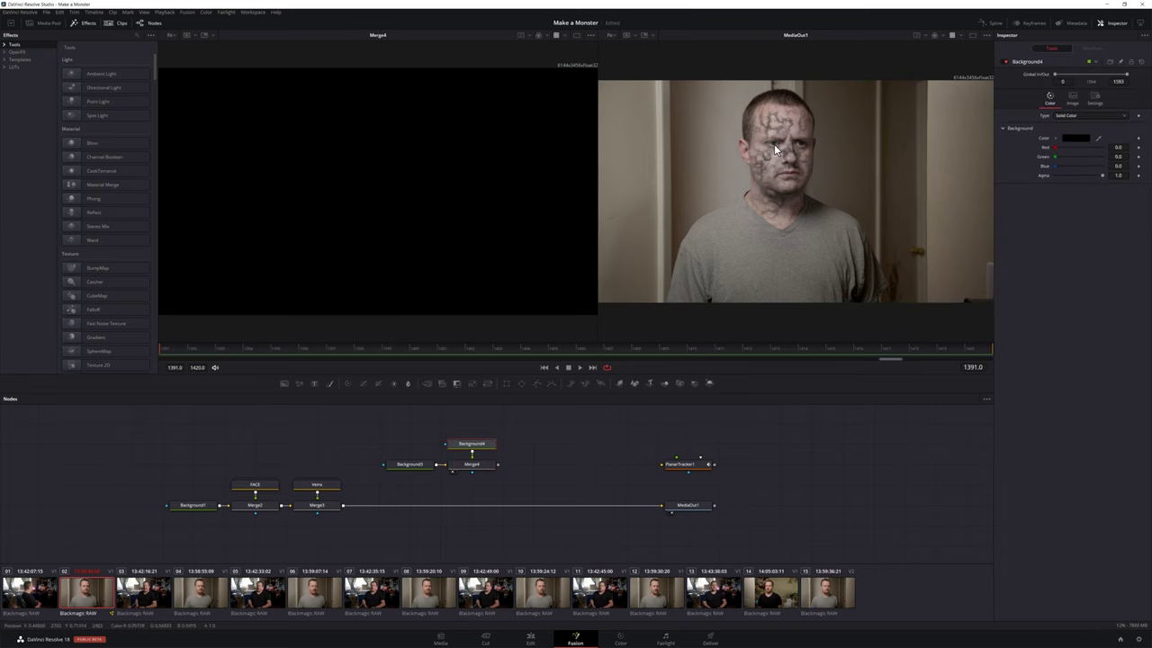
scroll(778, 145, up, 5)
drag(1098, 138, 756, 132)
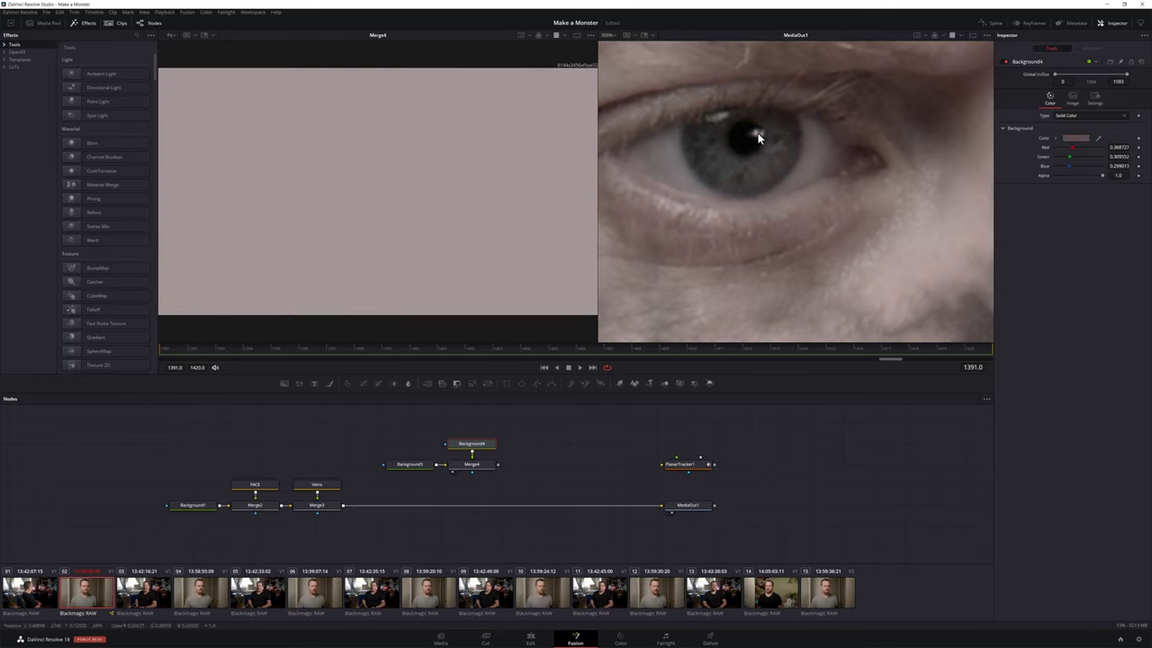
Step: Mask Background4 with a closed B-Spline drawn around the small light reflection in the man's right eye
click(551, 384)
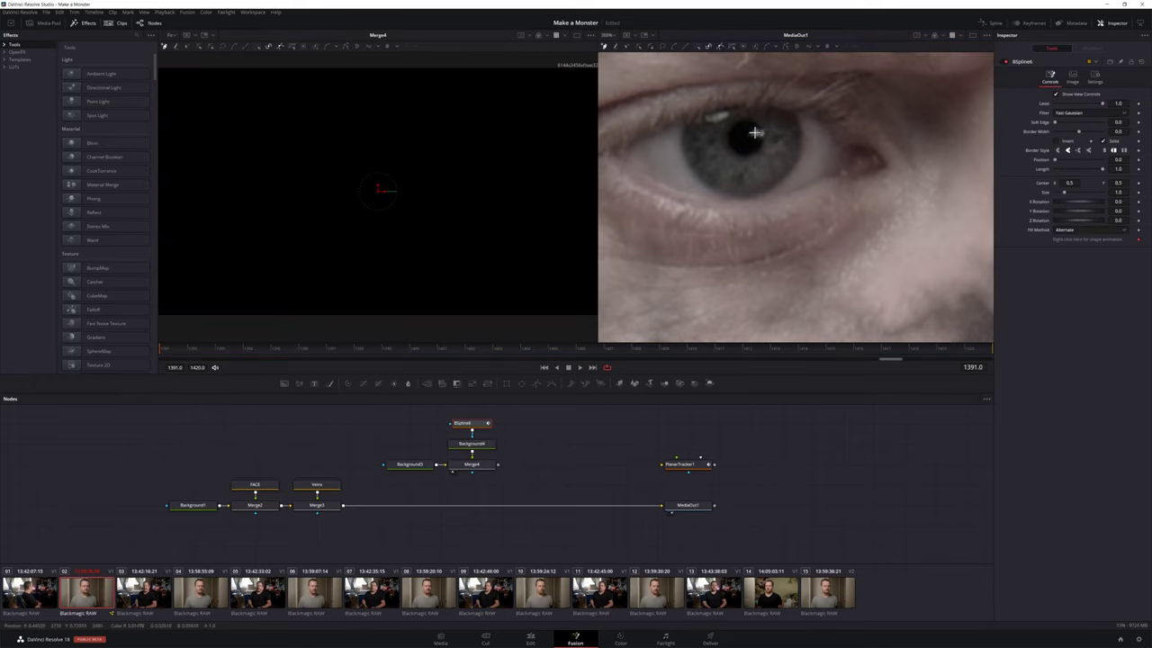
scroll(755, 130, up, 5)
click(731, 160)
click(734, 139)
click(751, 123)
click(814, 197)
click(788, 197)
click(722, 195)
click(712, 177)
click(731, 161)
drag(730, 161, 719, 154)
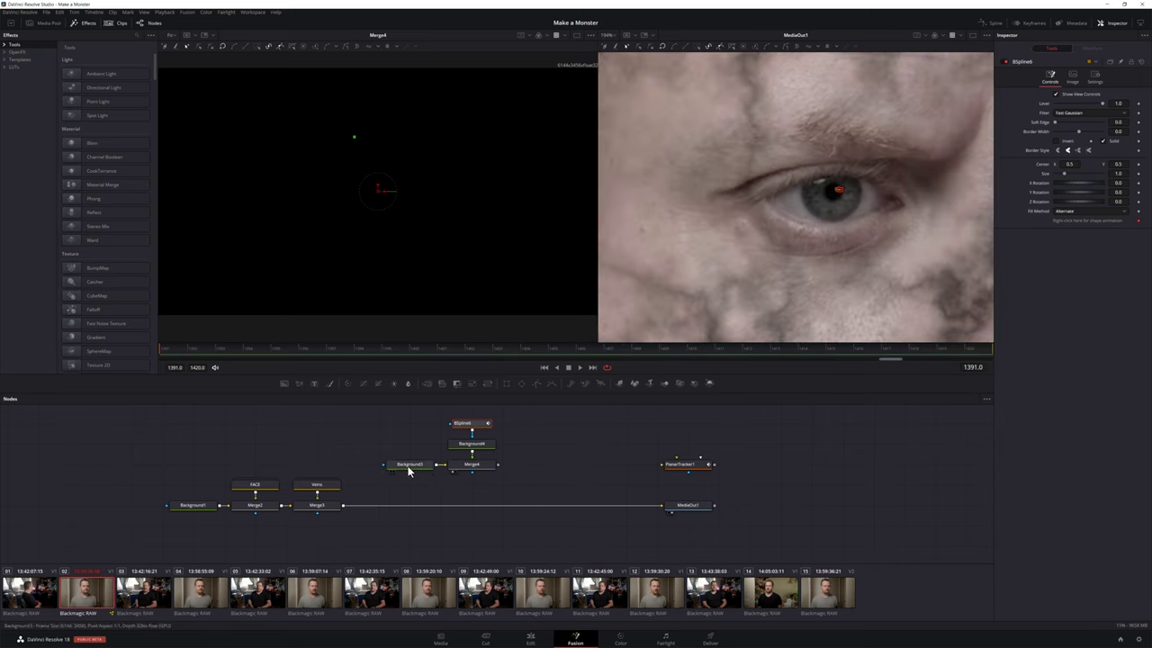
Step: Sample Background3's color from the black pupil and mask it with a B-Spline traced around the man's right eye opening
click(407, 467)
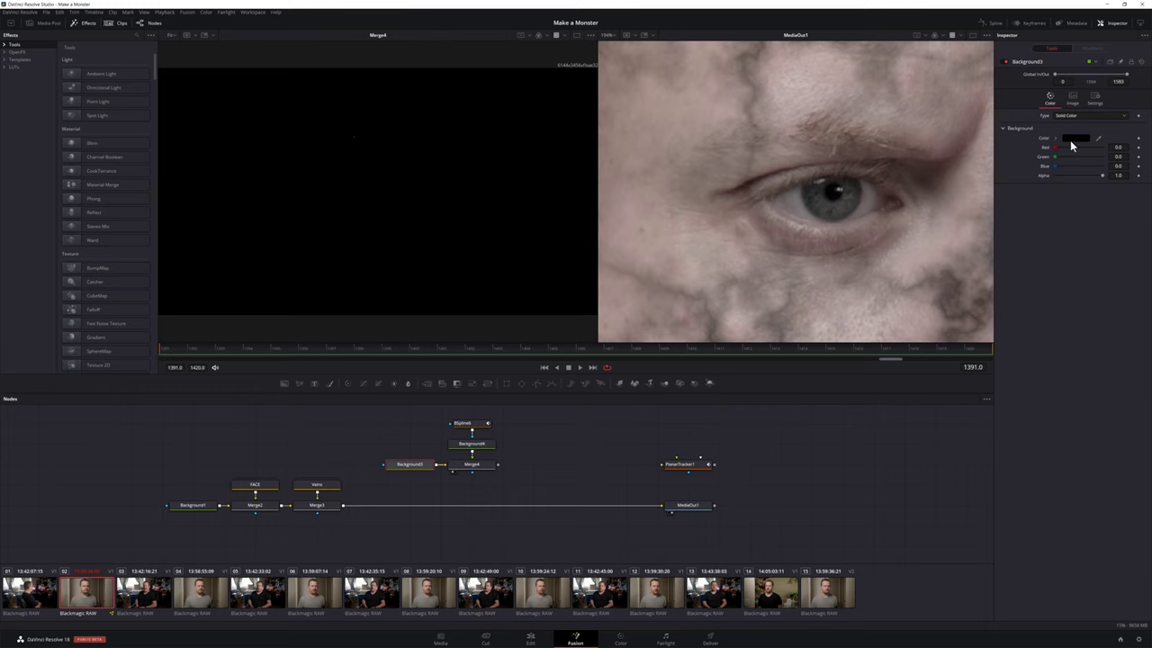
drag(1099, 136, 827, 191)
click(551, 383)
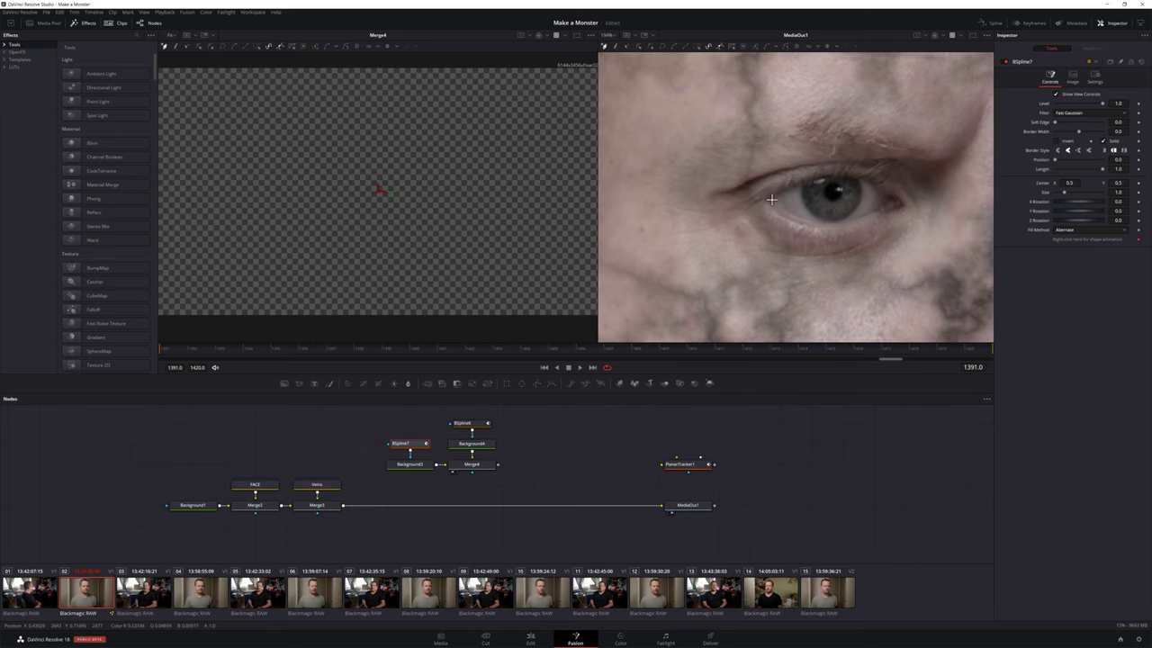
click(903, 206)
click(894, 213)
click(869, 222)
click(834, 228)
click(798, 226)
click(779, 217)
click(766, 200)
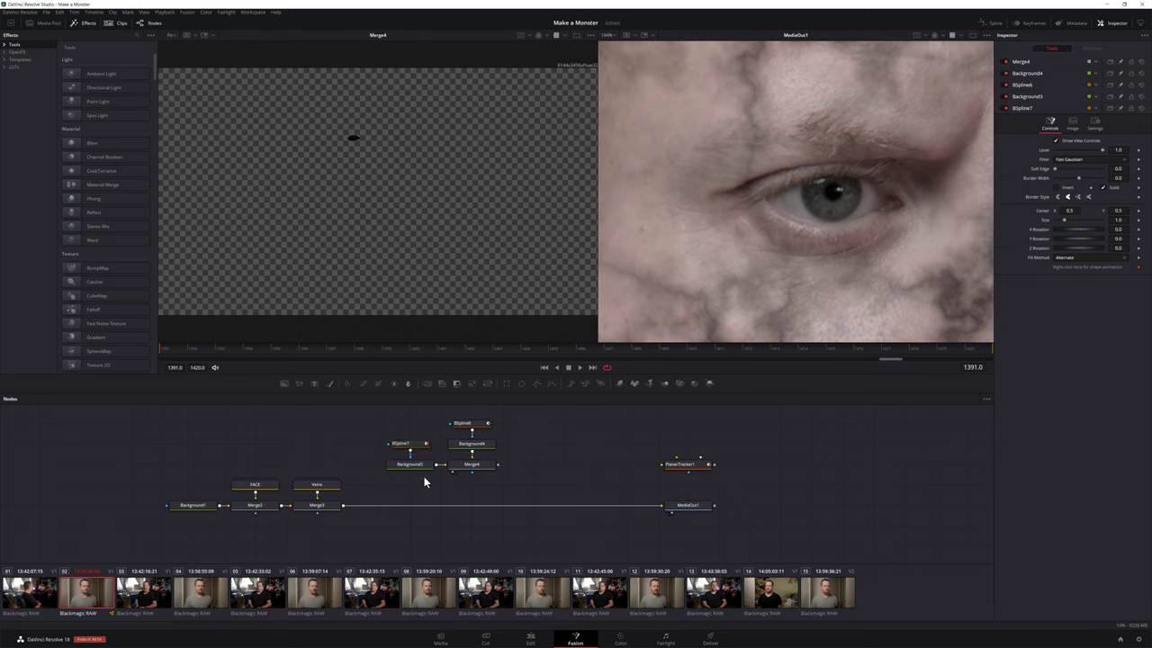
Step: Duplicate the two eye backgrounds and their merge as a second set of nodes for the other eye
drag(424, 476, 492, 423)
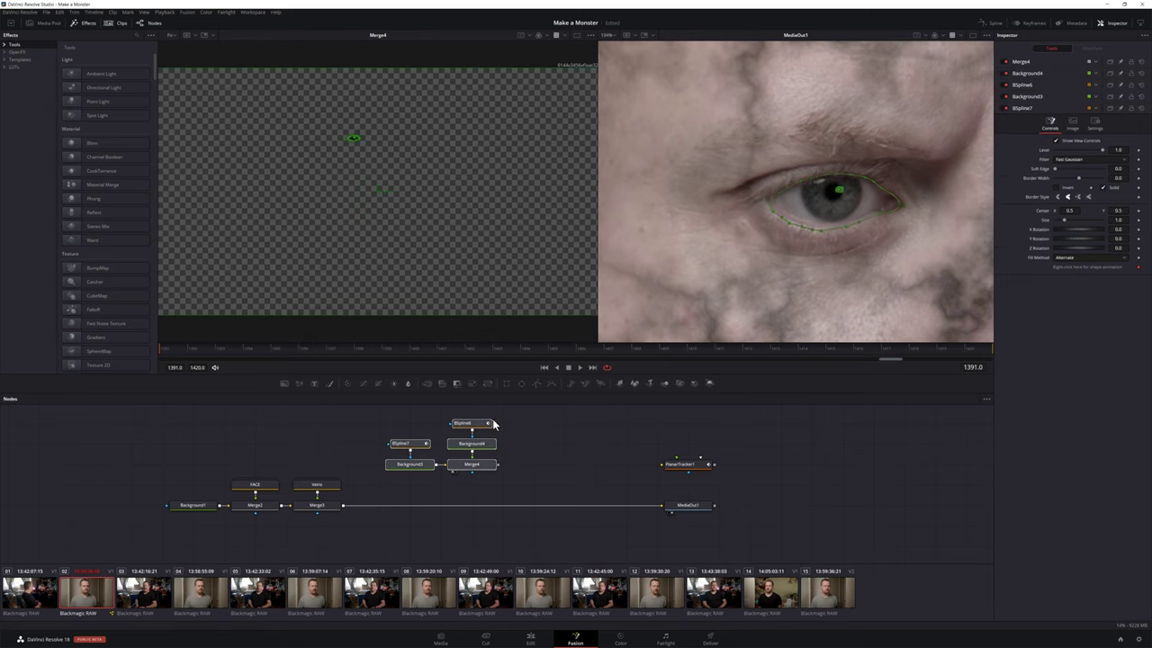
click(556, 440)
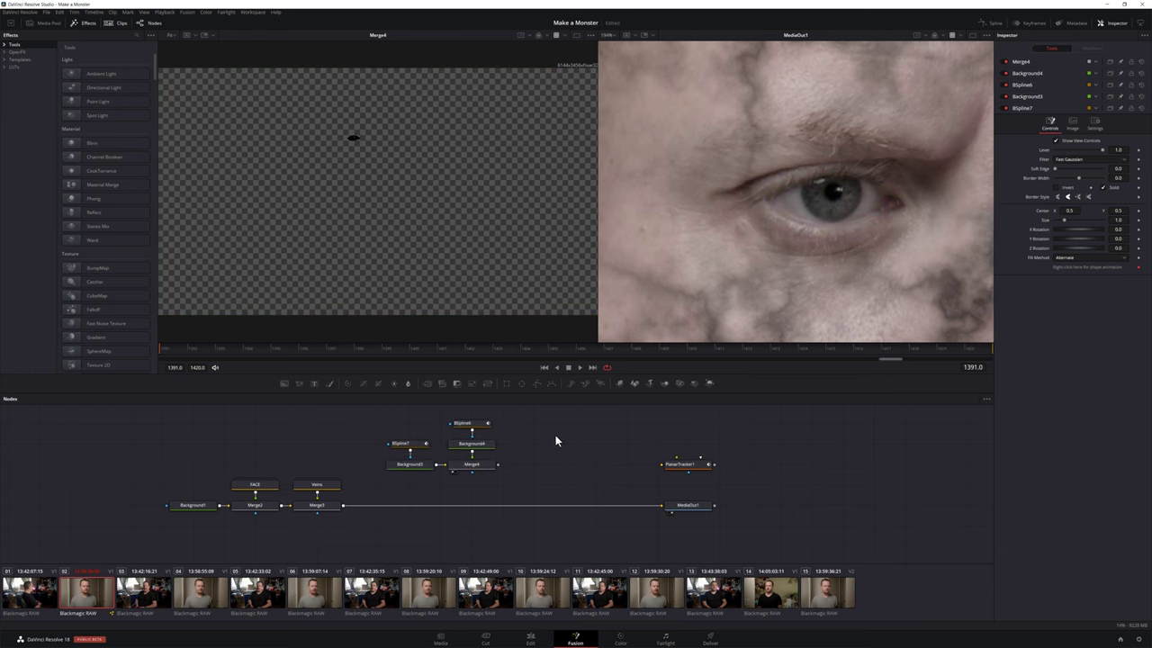
key(ctrl+v)
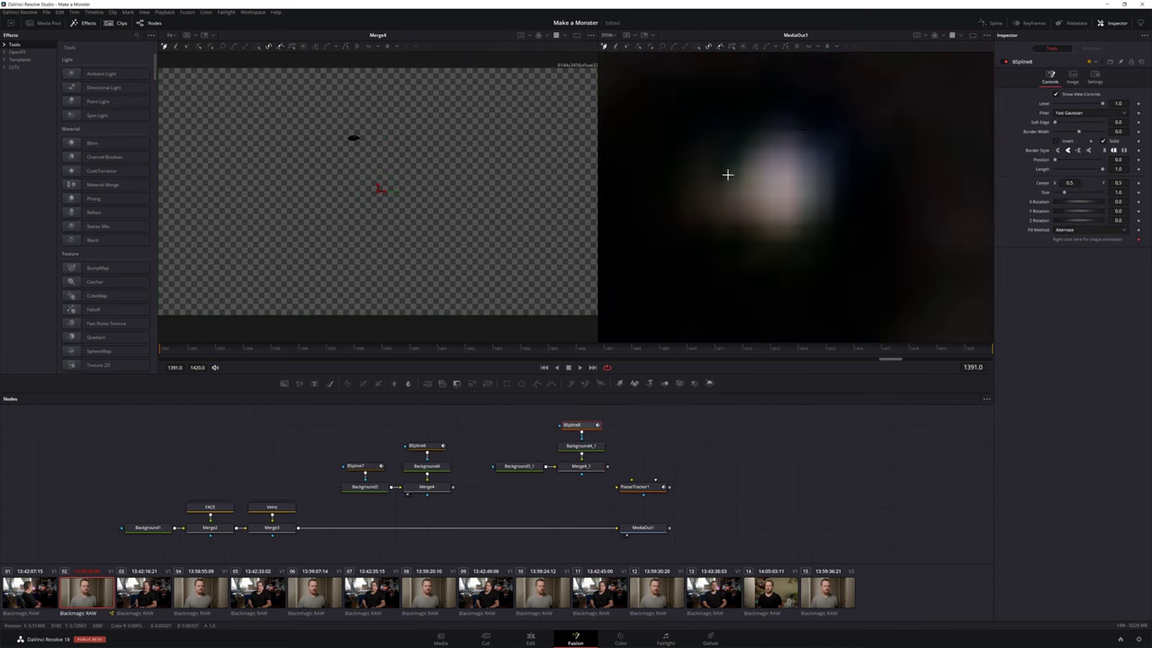
Step: Draw a closed B-Spline mask for Background4_1 around the light reflection in the man's left eye
click(728, 173)
click(749, 140)
click(777, 125)
click(816, 134)
click(837, 147)
click(838, 179)
click(828, 214)
click(802, 236)
click(779, 244)
click(731, 233)
click(719, 211)
click(728, 175)
Step: Mask Background3_1 with a new B-Spline traced around the man's left eye opening
scroll(864, 455, down, 3)
scroll(792, 239, down, 4)
scroll(792, 239, up, 4)
scroll(731, 490, up, 3)
click(635, 484)
click(551, 383)
click(628, 244)
click(656, 228)
click(700, 206)
click(749, 193)
click(825, 200)
click(864, 238)
click(805, 288)
click(743, 288)
click(711, 273)
click(671, 259)
click(633, 241)
click(629, 242)
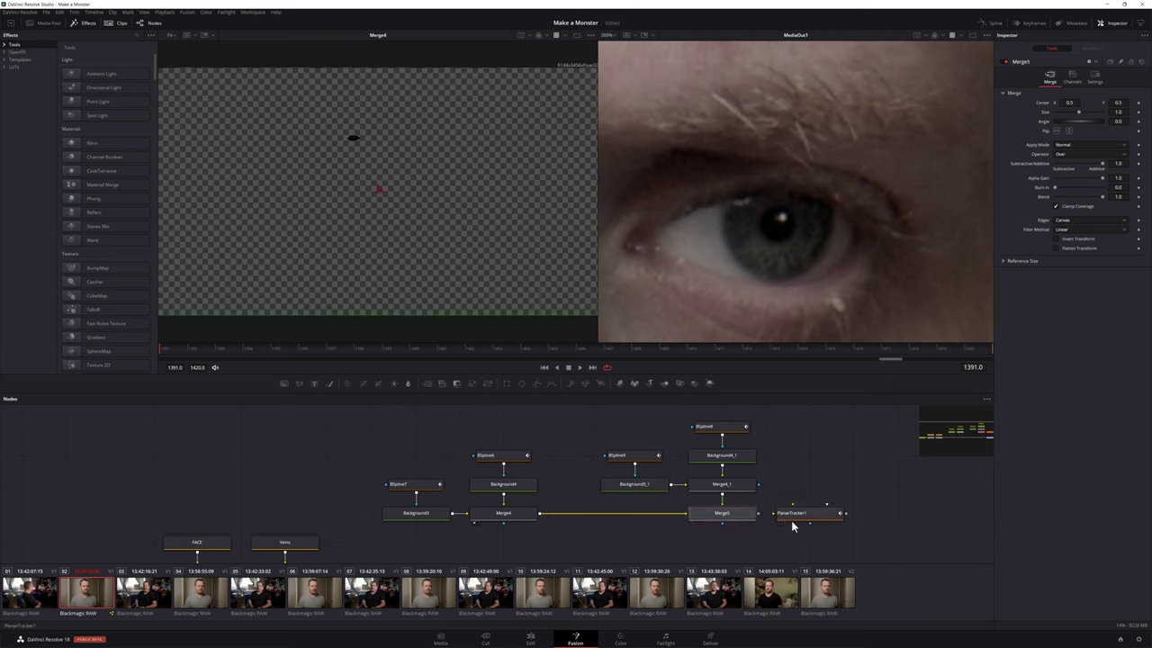
Step: Create another Planar Transform from PlanarTracker1 and place it directly below Merge5 in the node tree
click(807, 515)
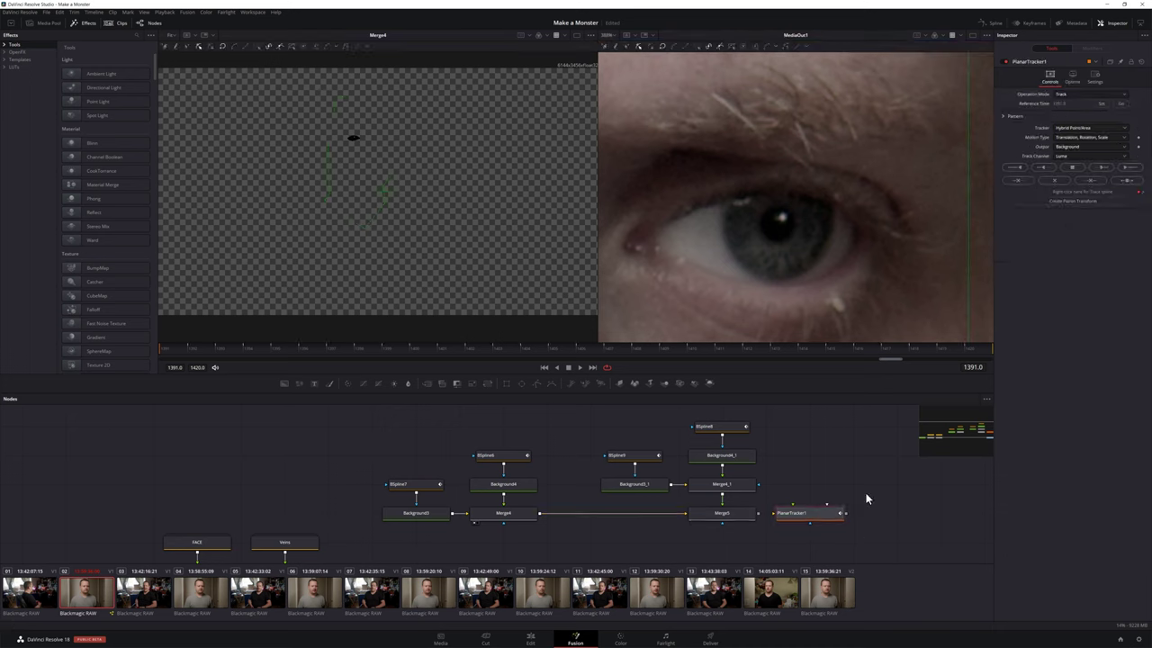
click(1077, 201)
drag(166, 543, 739, 542)
scroll(916, 504, down, 3)
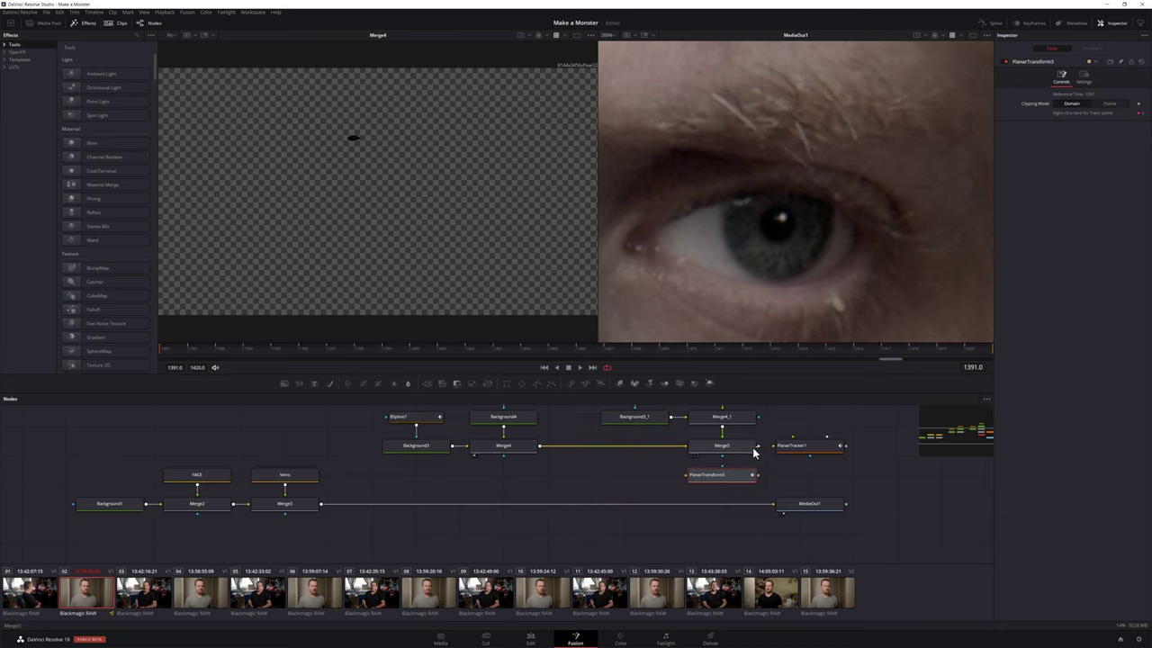
scroll(810, 472, up, 3)
Step: Group all the eye nodes together with their Planar Transform and rename the group with a name starting with Black
drag(396, 427, 752, 542)
key(ctrl+g)
key(F2)
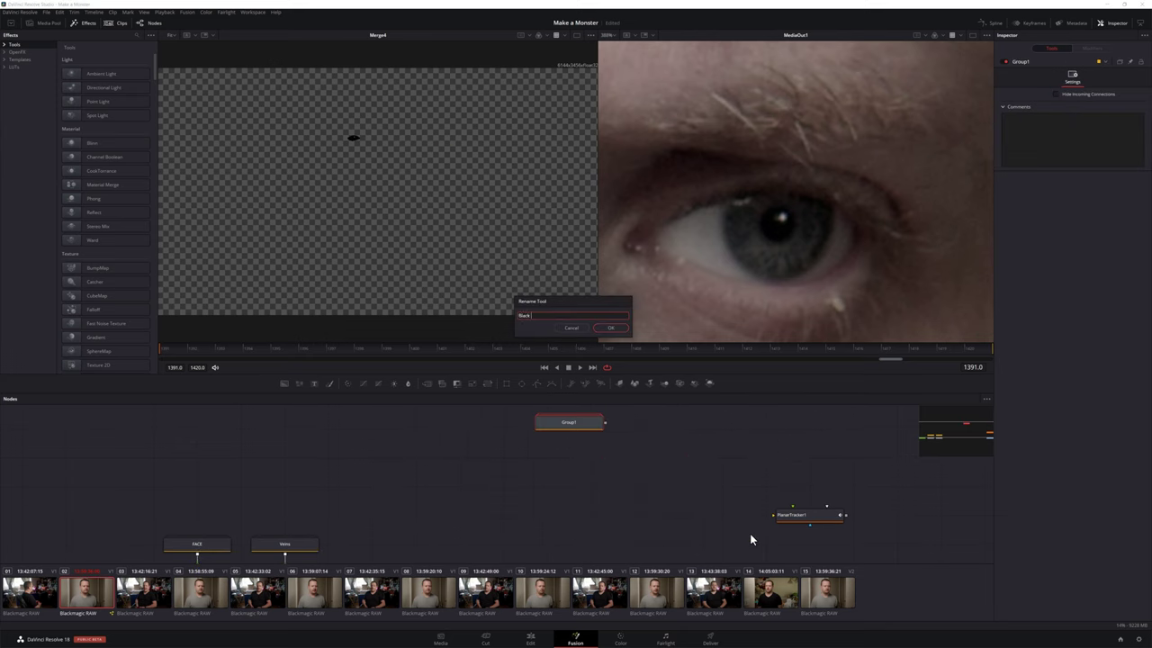